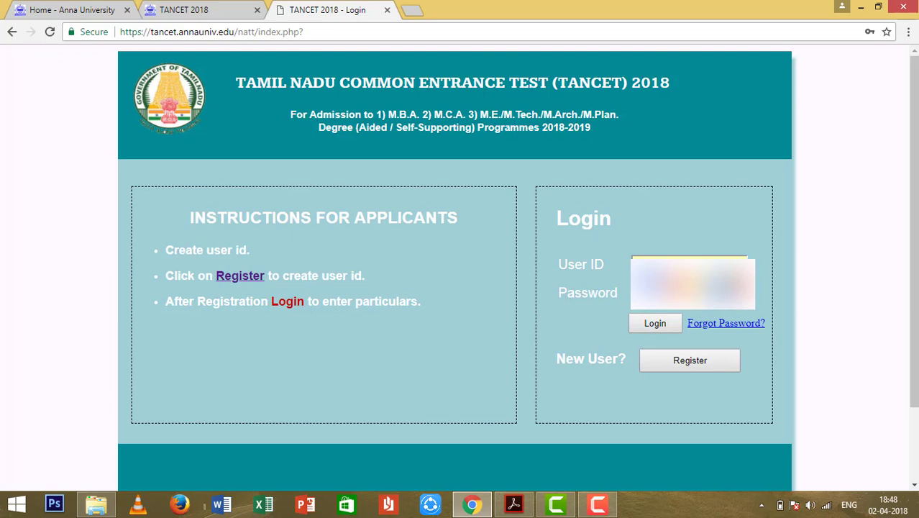
Log in to the TANCET 2018 applicant account.
click(667, 323)
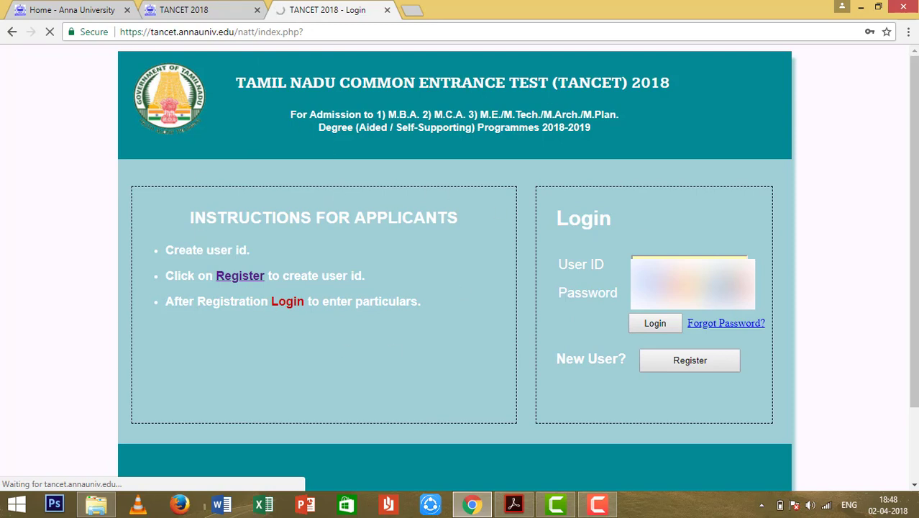
click(609, 511)
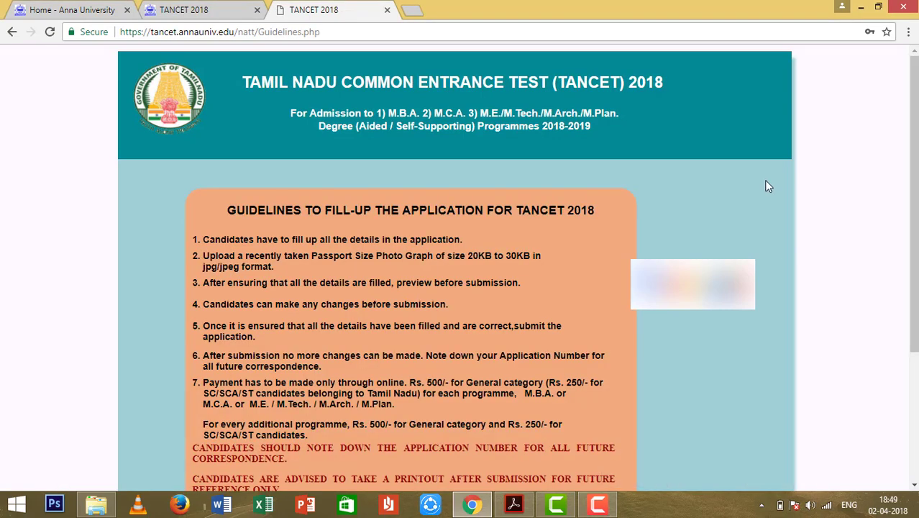
click(595, 507)
click(595, 512)
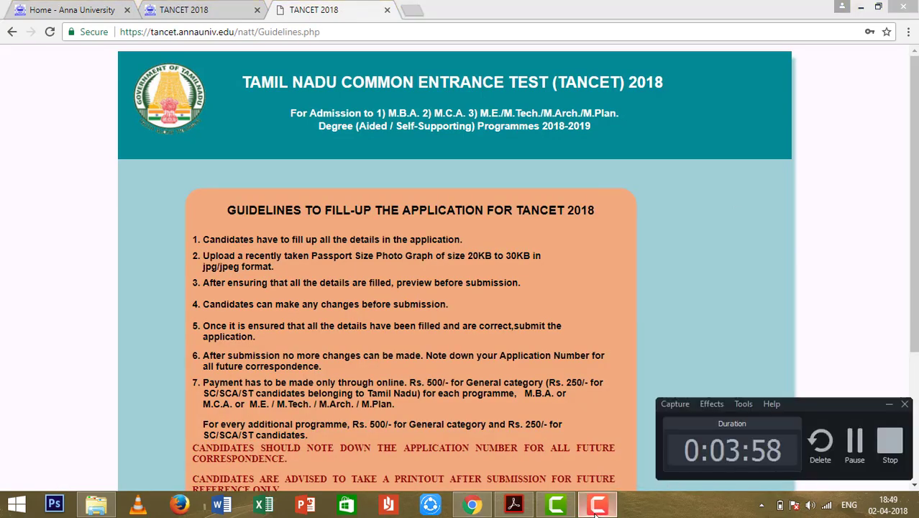
click(595, 512)
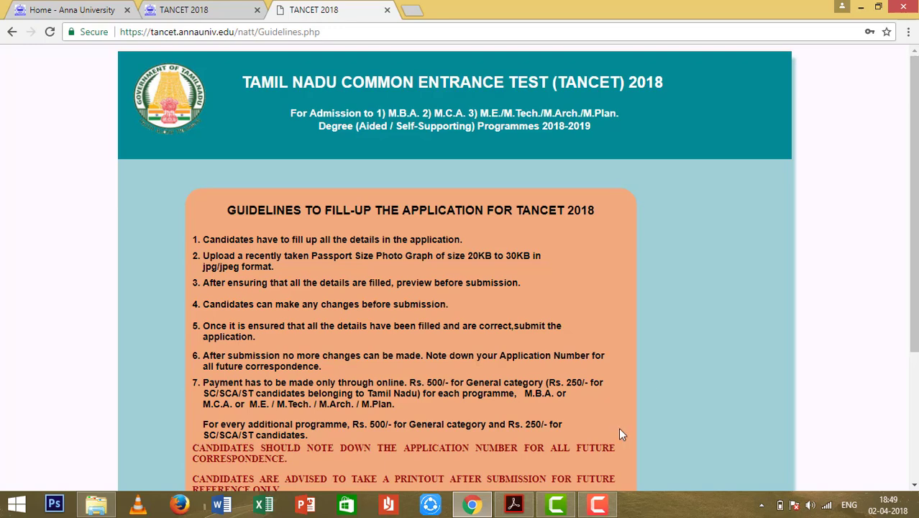
click(597, 506)
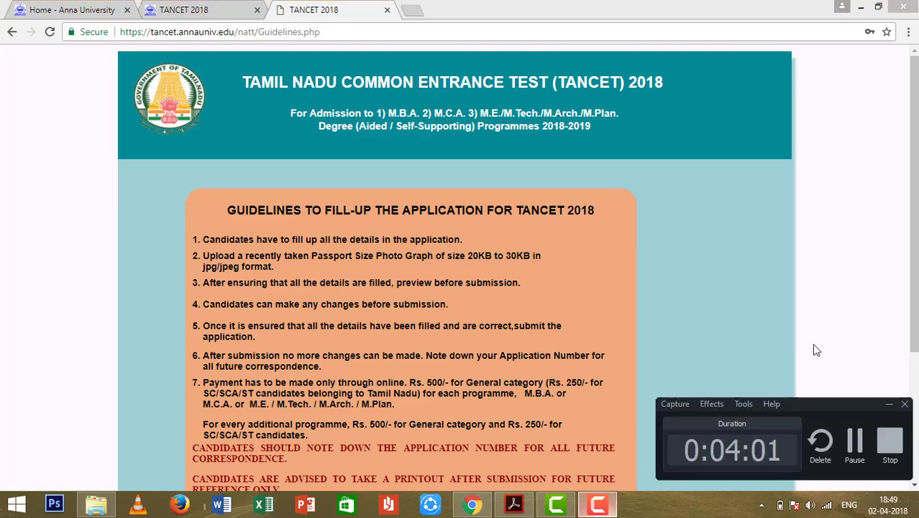
click(597, 507)
Read through the guidelines and proceed to the application form.
scroll(420, 131, down, 2)
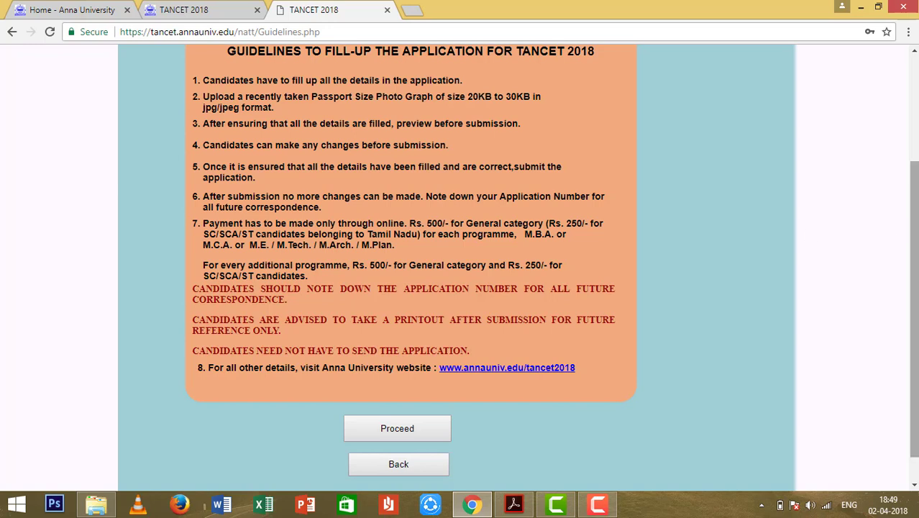
scroll(503, 346, down, 1)
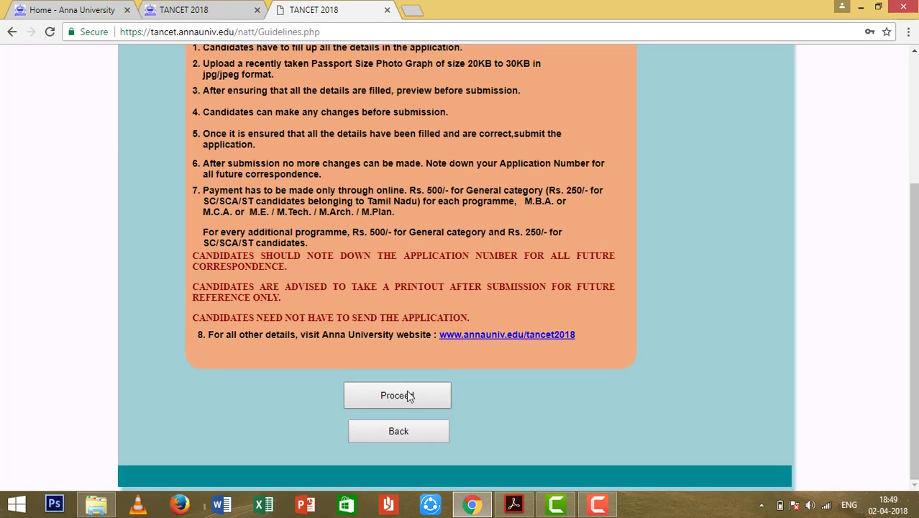
click(406, 394)
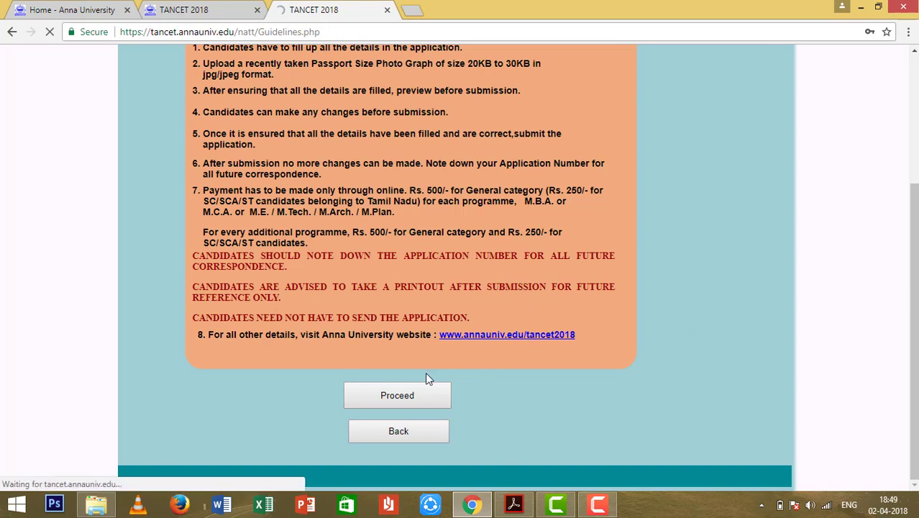
scroll(520, 193, up, 2)
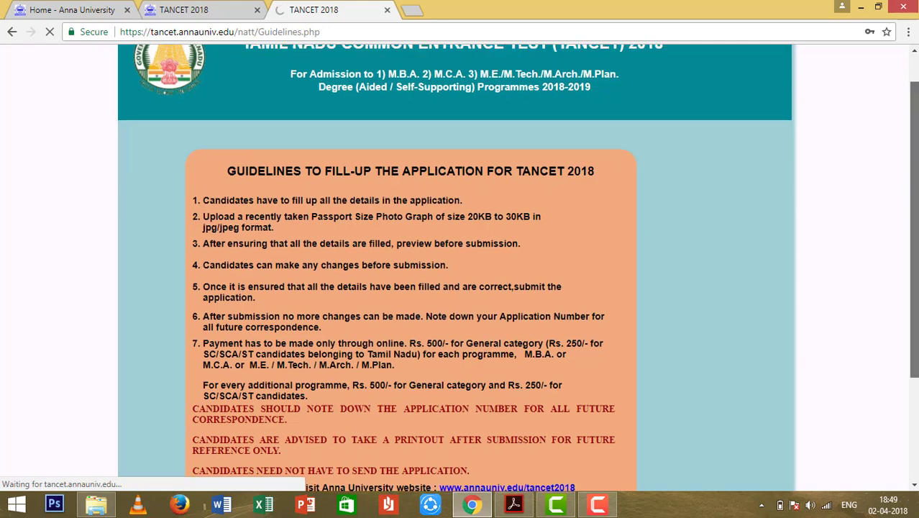
scroll(912, 216, up, 1)
click(598, 504)
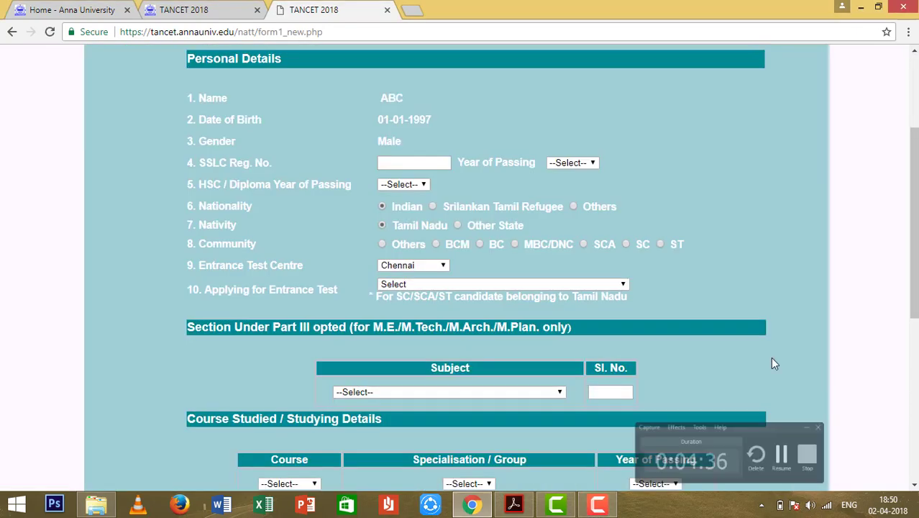
click(598, 505)
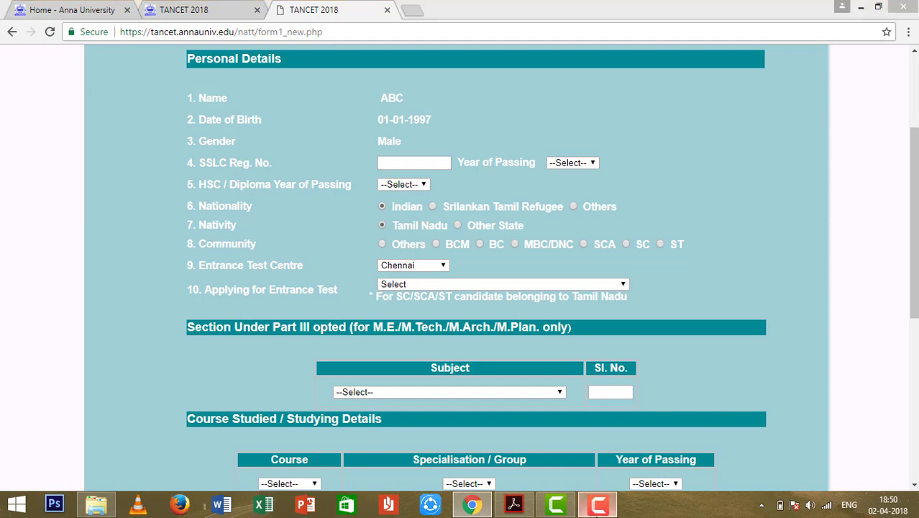
click(596, 512)
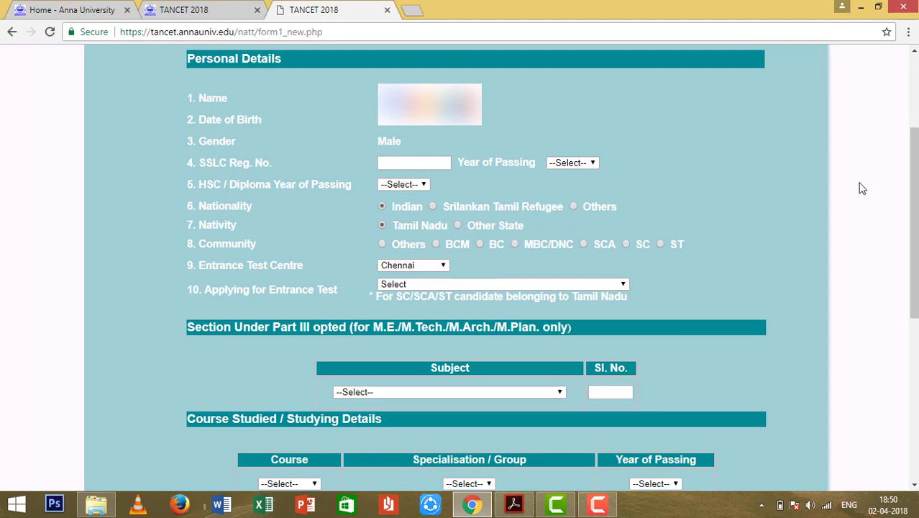
drag(913, 188, 913, 119)
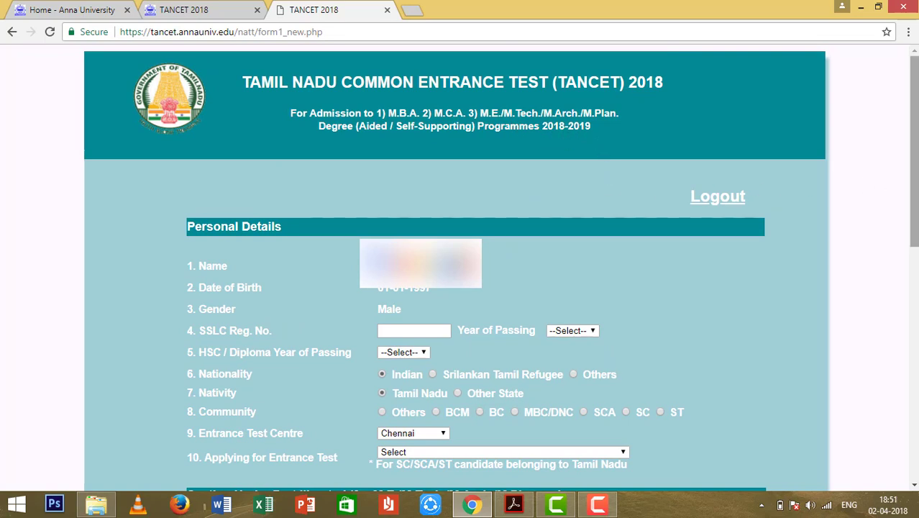
drag(914, 144, 913, 180)
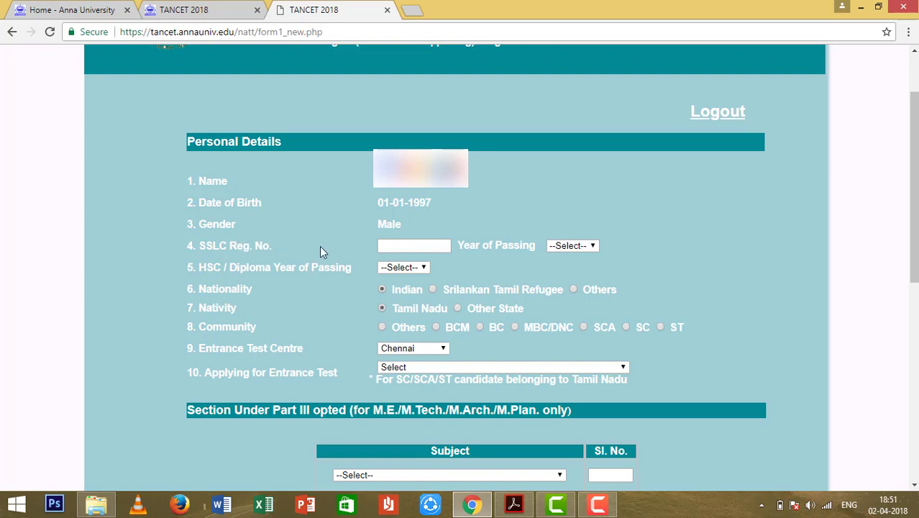
Check the SSLC and HSC year-of-passing lists, leaving both unchanged.
click(437, 246)
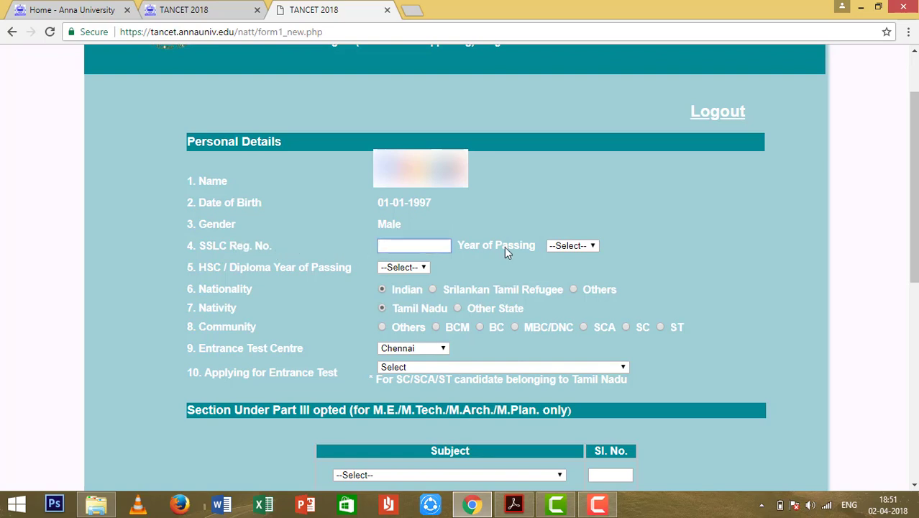
click(576, 246)
click(577, 246)
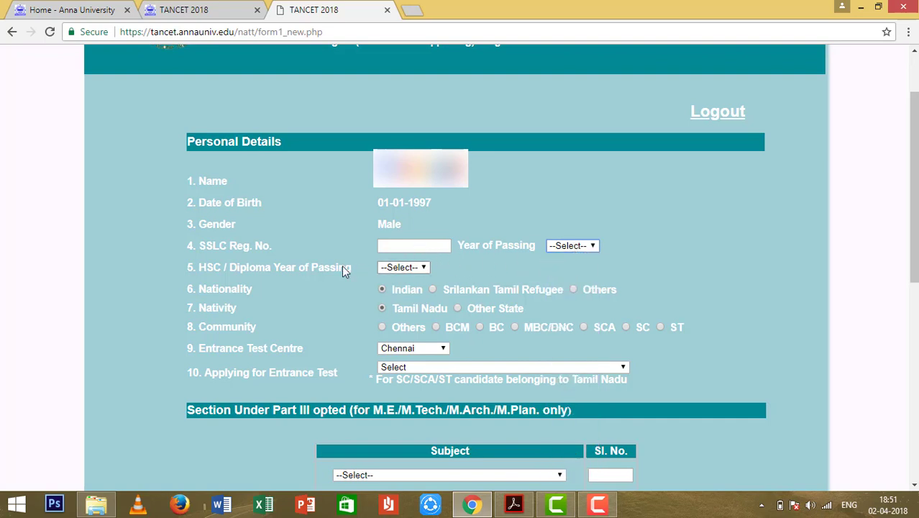
click(403, 271)
click(403, 270)
click(418, 271)
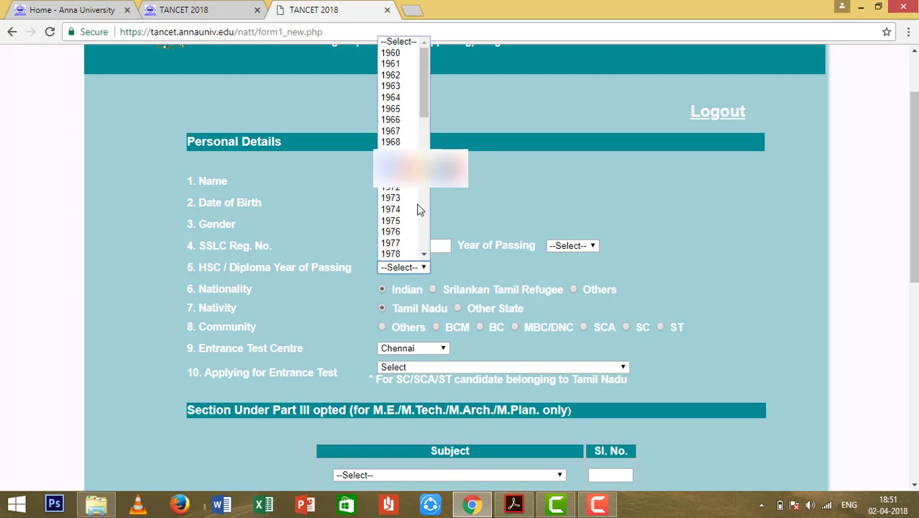
click(307, 314)
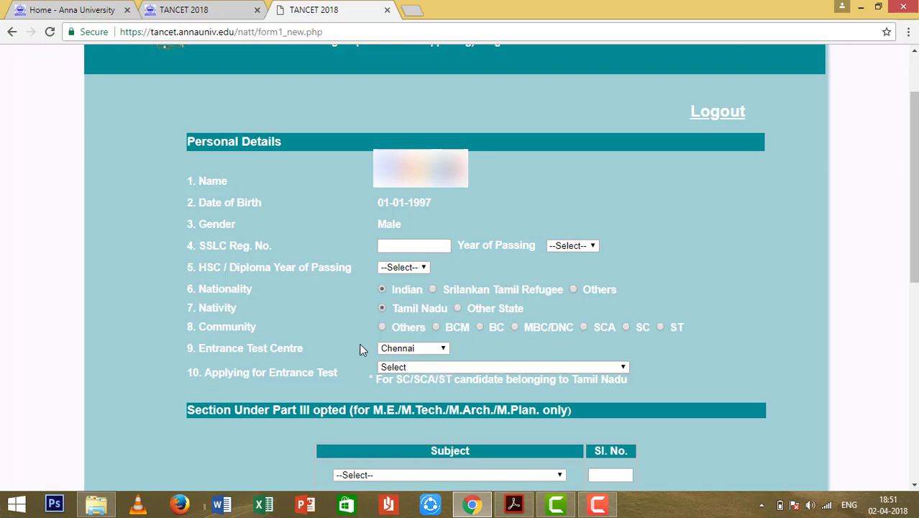
Keep Chennai as the entrance test centre and list the entrance test programmes.
click(418, 348)
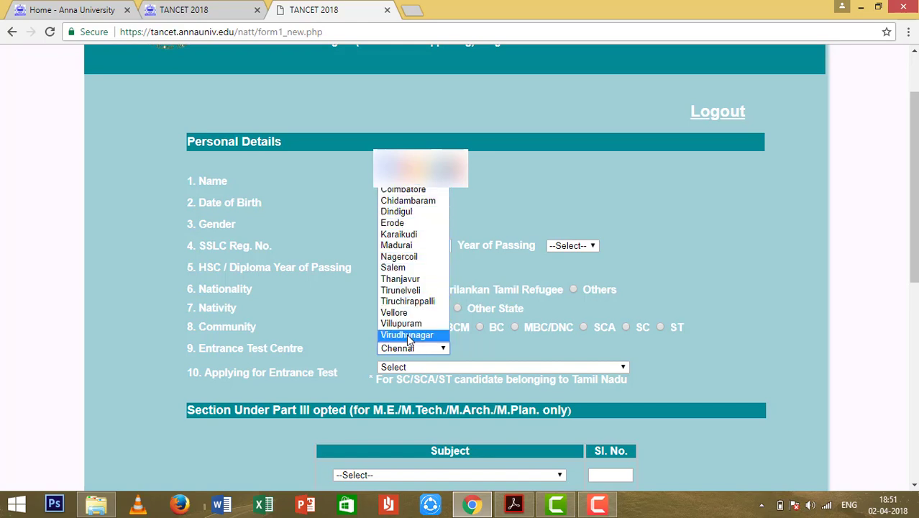
click(269, 376)
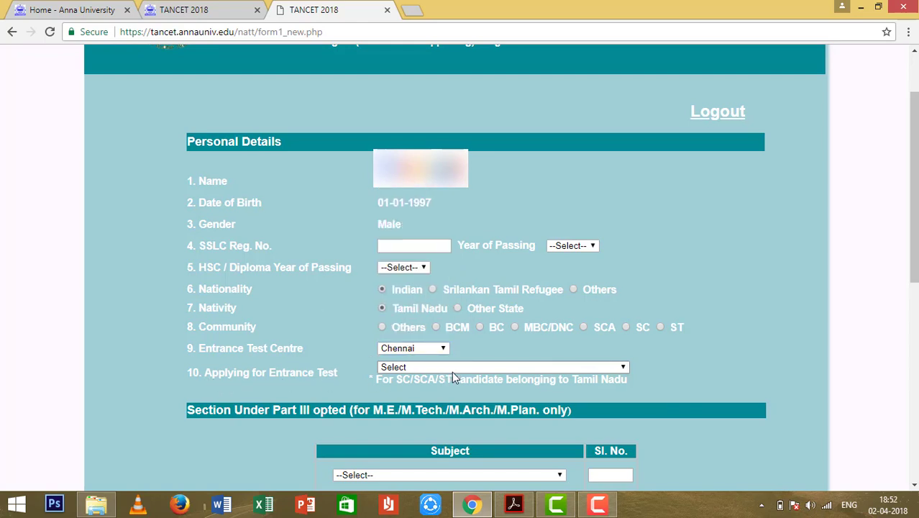
click(481, 368)
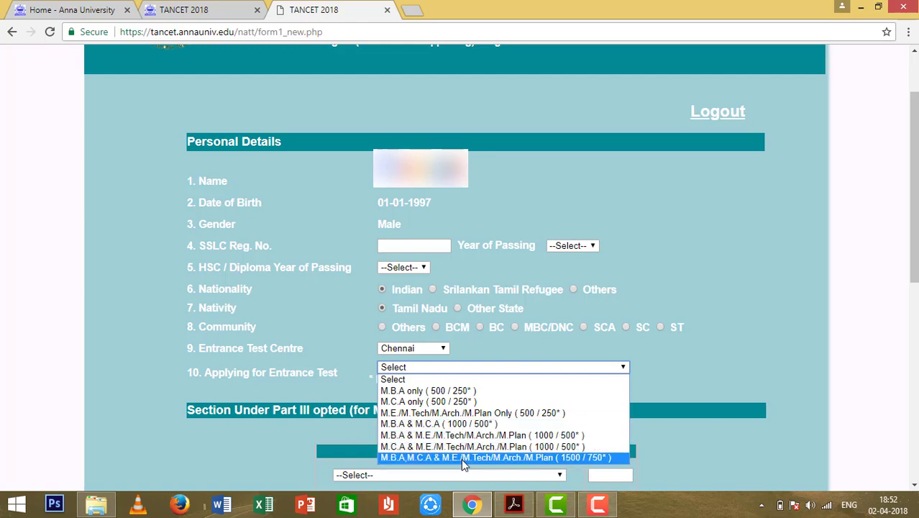
Apply for M.B.A only (500 / 250*) and set the community to Others.
click(448, 391)
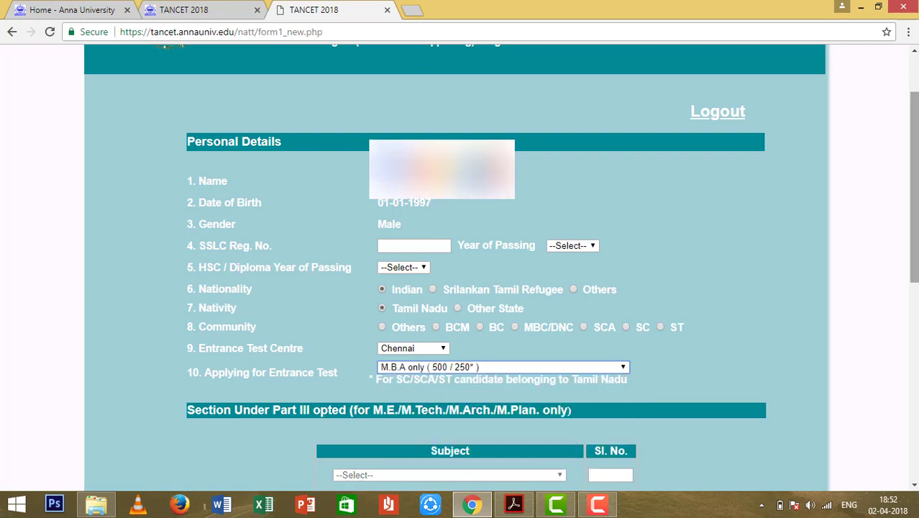
drag(913, 187, 913, 230)
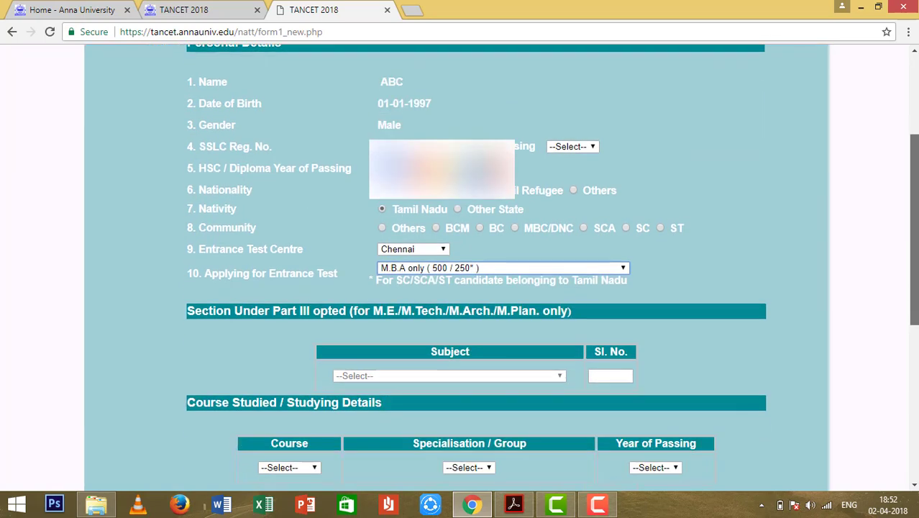
click(384, 228)
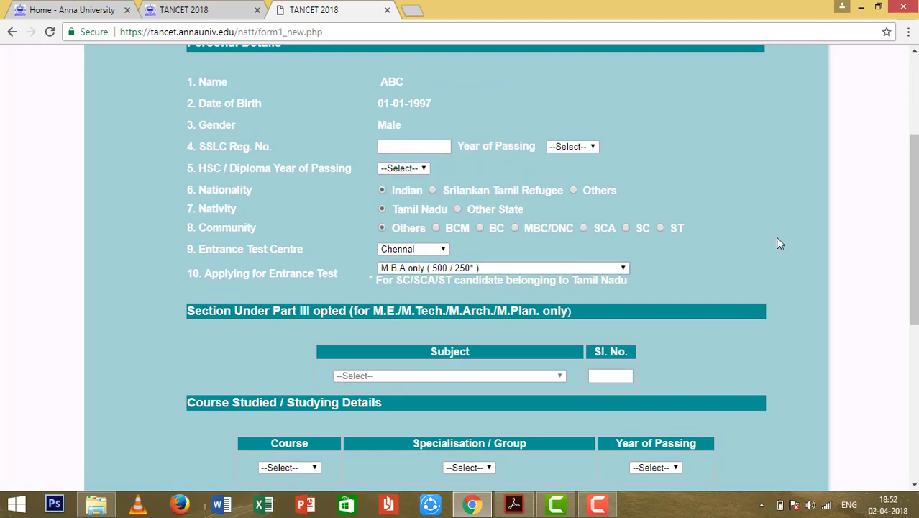
drag(913, 215, 913, 286)
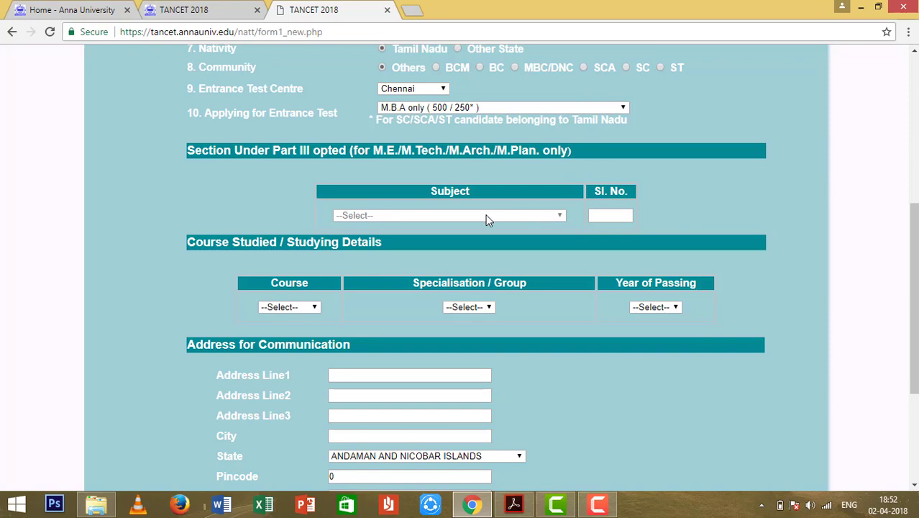
Bring up the Applying for Entrance Test choices again.
click(447, 110)
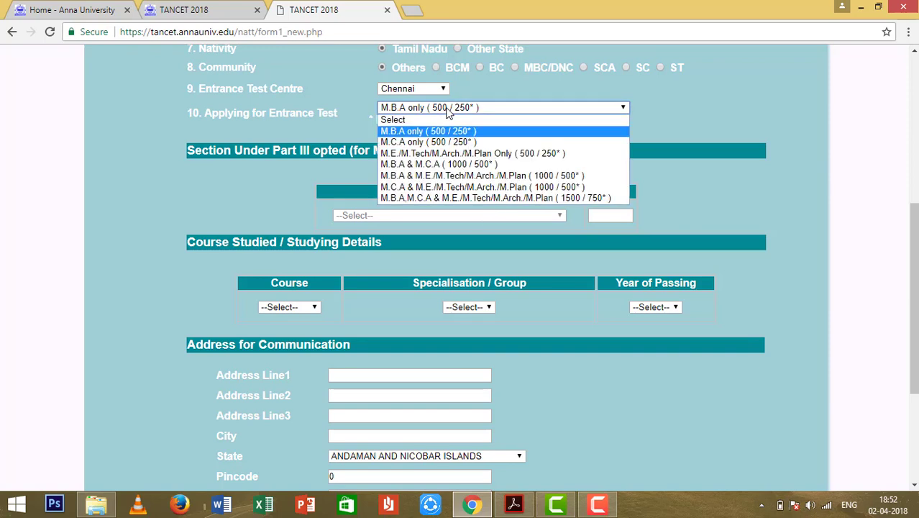
click(448, 110)
click(447, 110)
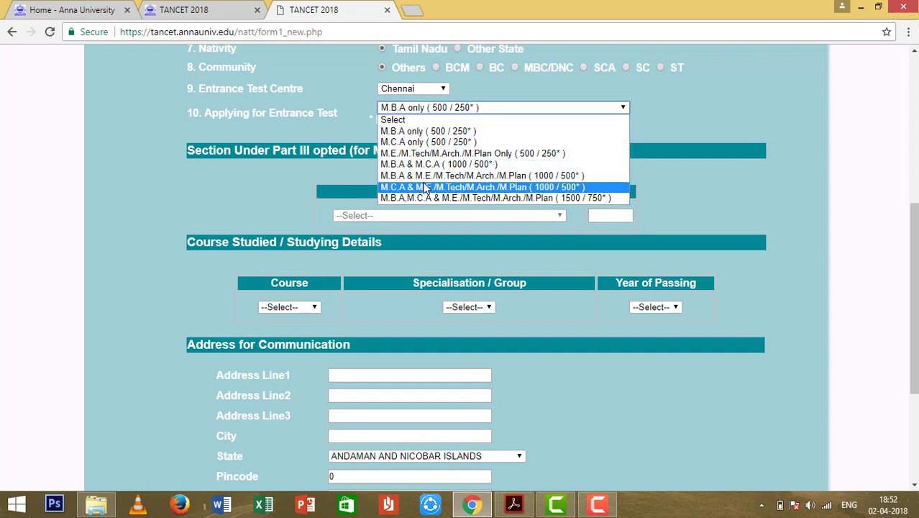
Switch to M.E./M.Tech/M.Arch./M.Plan Only and view the Part III subjects without choosing one.
click(425, 155)
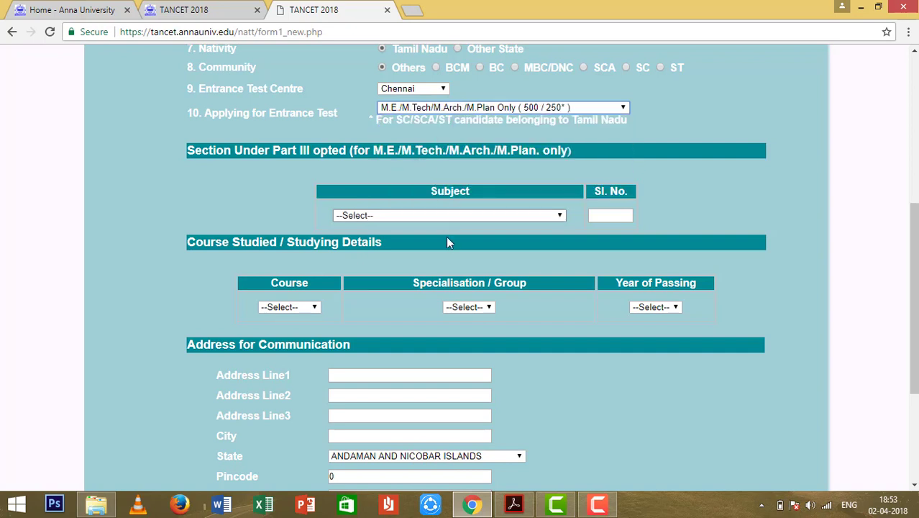
click(498, 215)
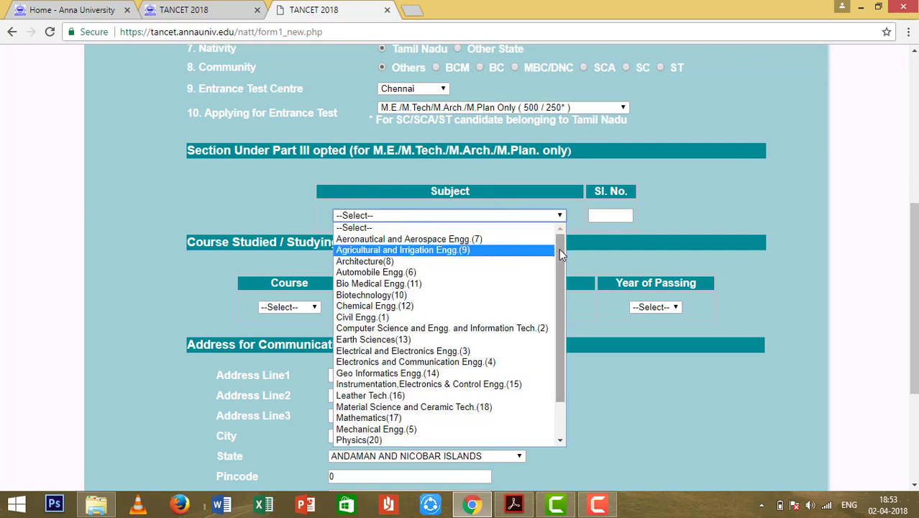
drag(560, 281, 560, 314)
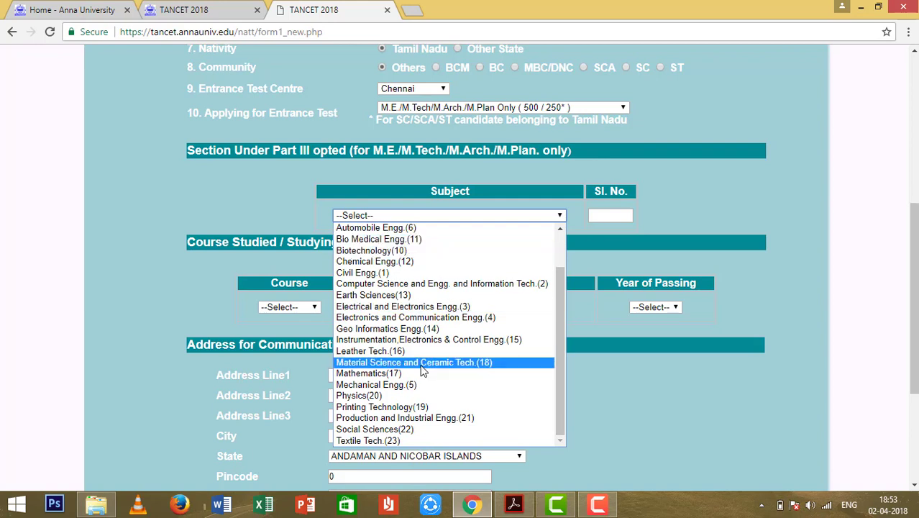
click(397, 173)
Switch the entrance test back to M.B.A only (500 / 250*).
click(453, 108)
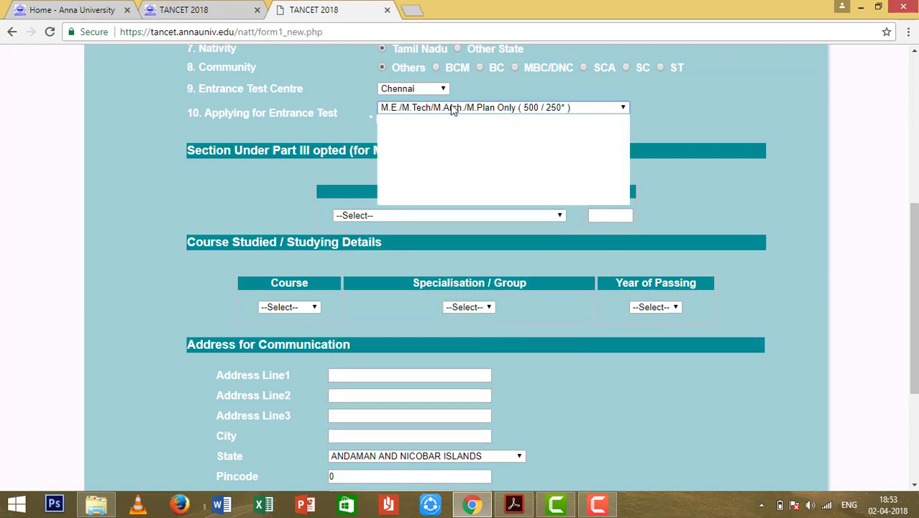
click(451, 131)
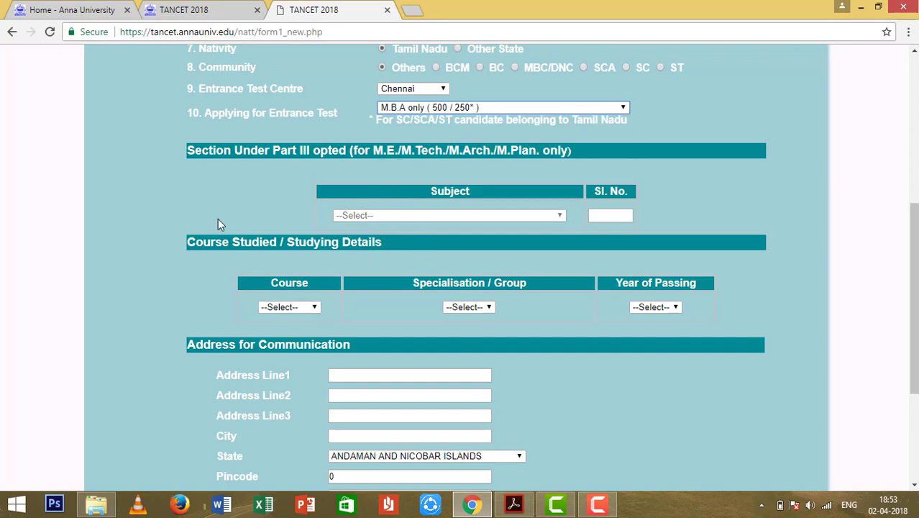
click(307, 310)
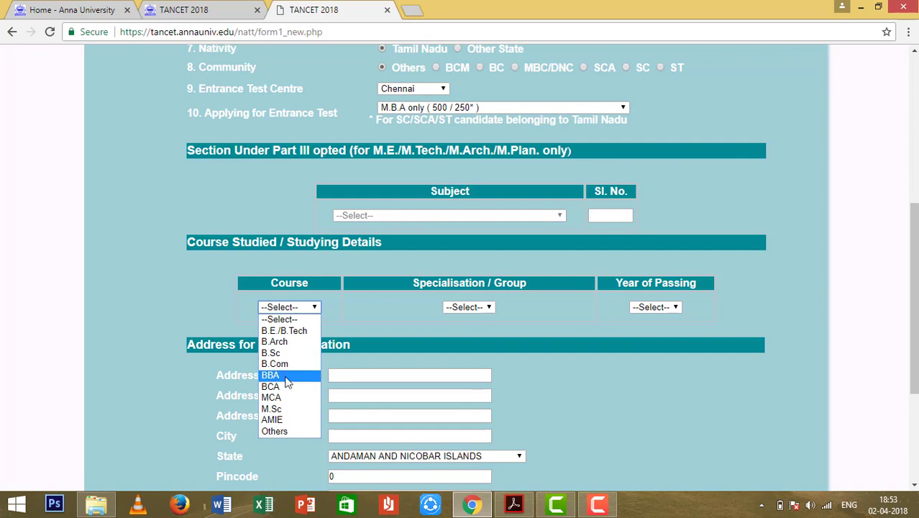
Enter course details: B.Sc in CSE/IT, passed in 2015.
click(274, 353)
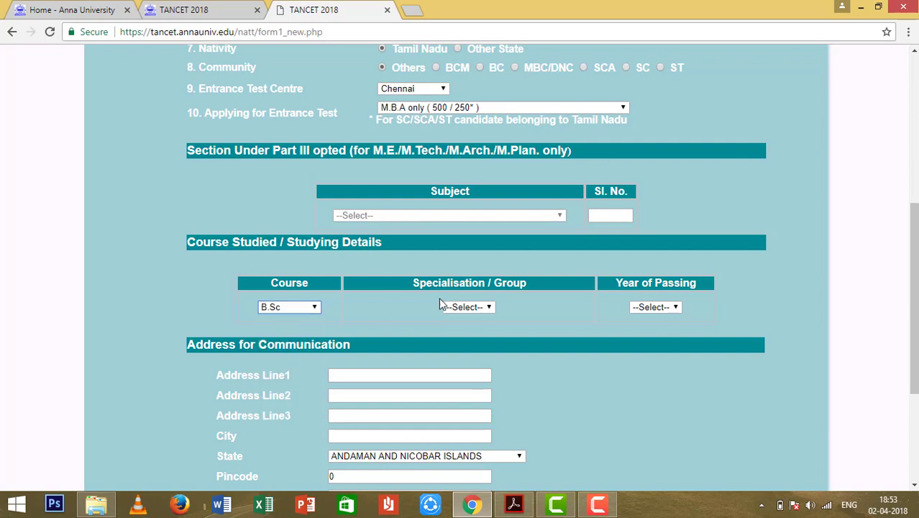
click(487, 307)
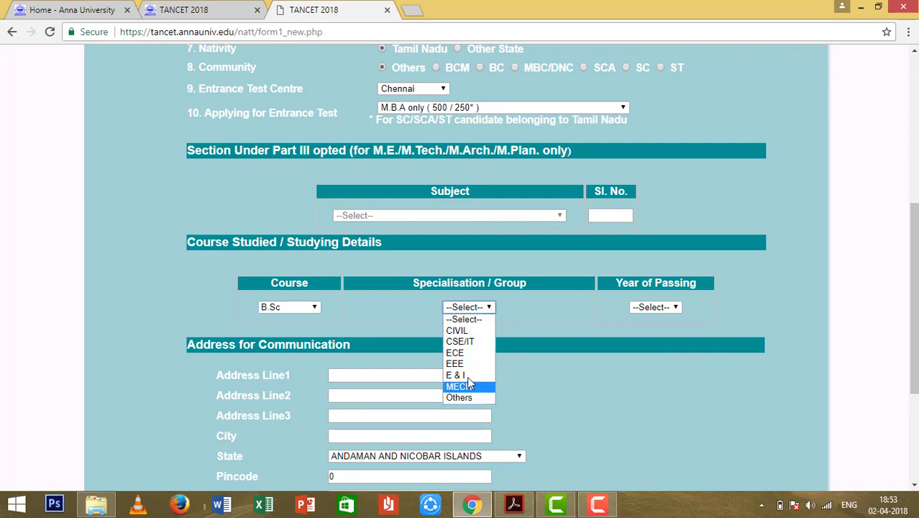
click(467, 345)
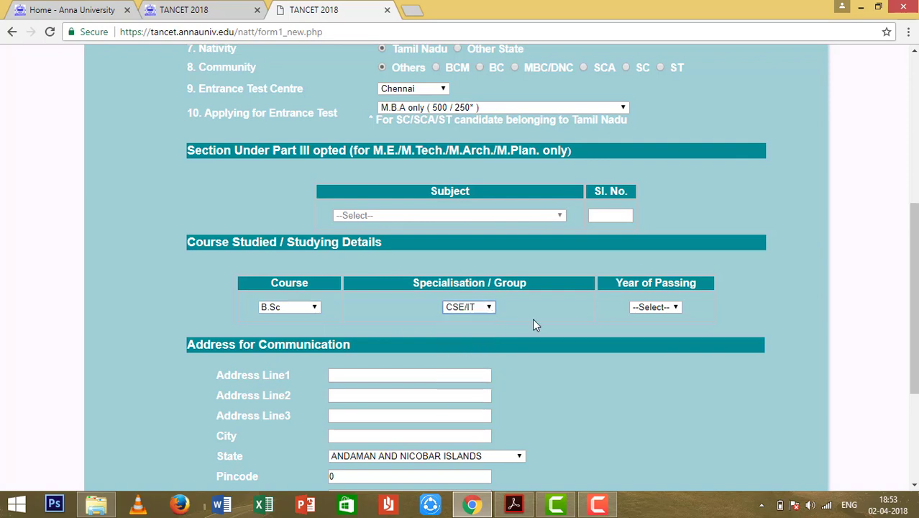
click(649, 311)
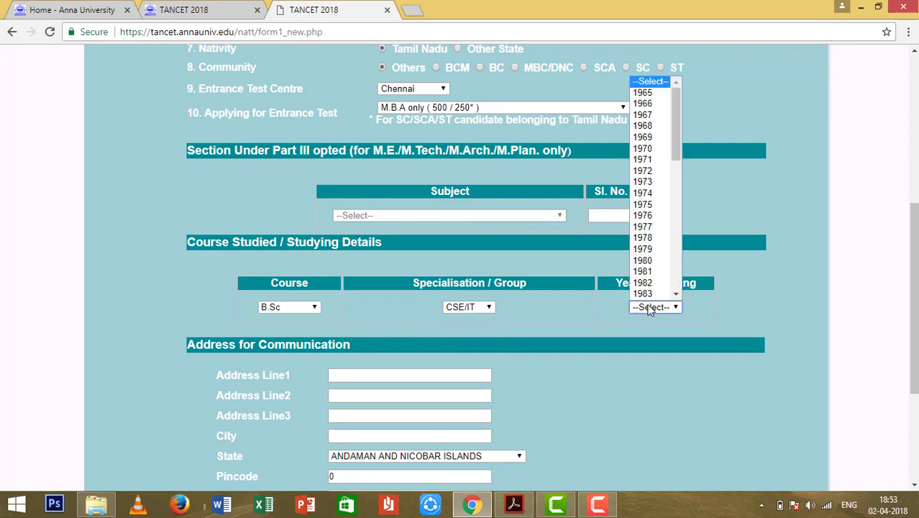
drag(680, 155, 694, 303)
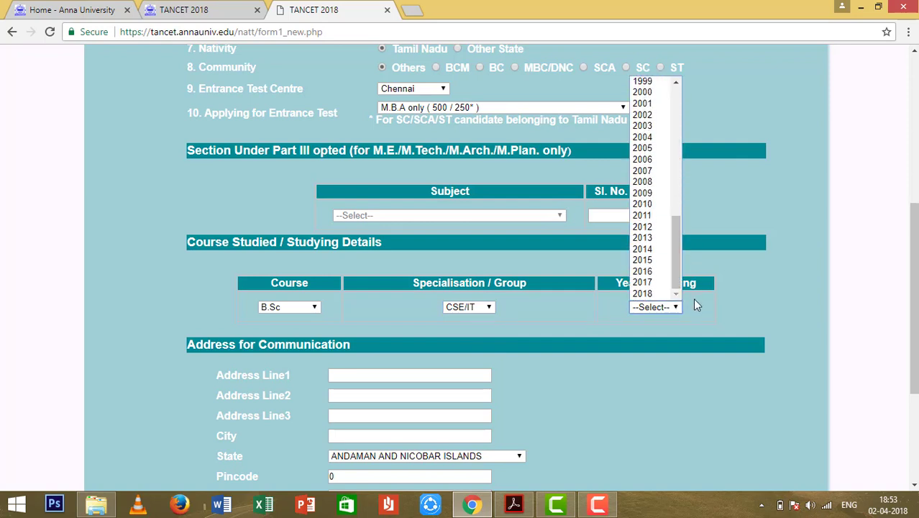
click(660, 262)
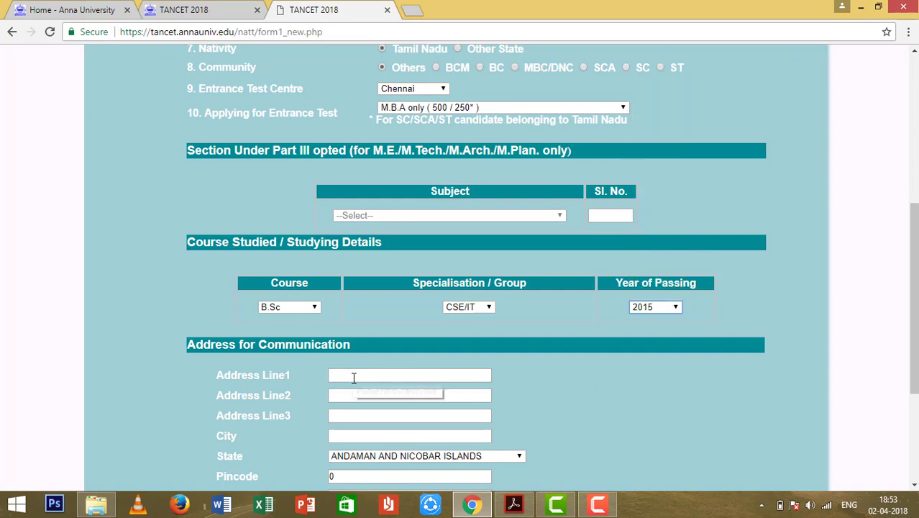
Fill the address lines 'SRD', 'ABC', 'ABC' and set the state to TAMIL NADU.
click(353, 377)
text(SRD)
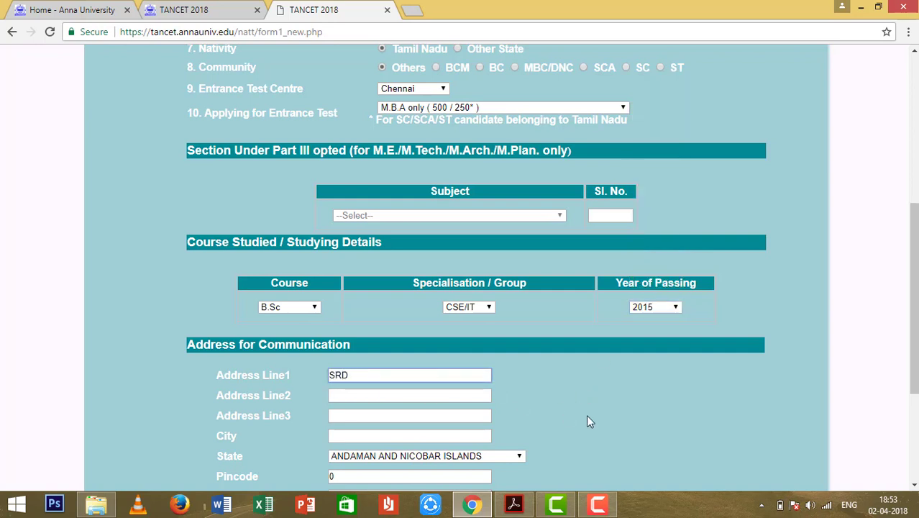
click(388, 395)
text(A)
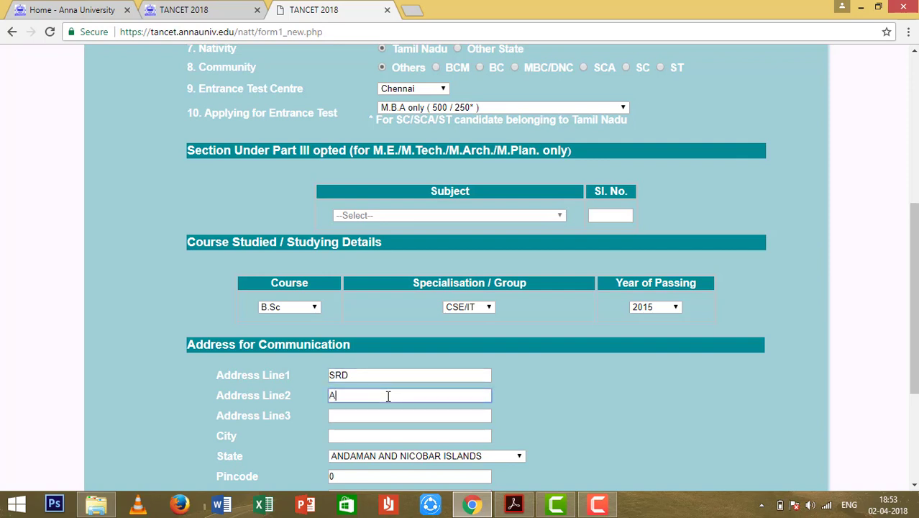
text(BC)
key(Tab)
text(A)
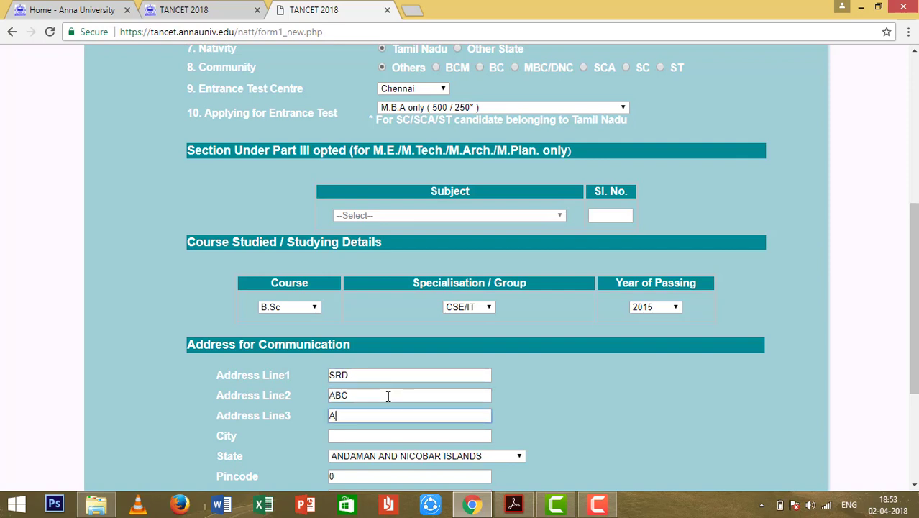
text(BC)
click(383, 439)
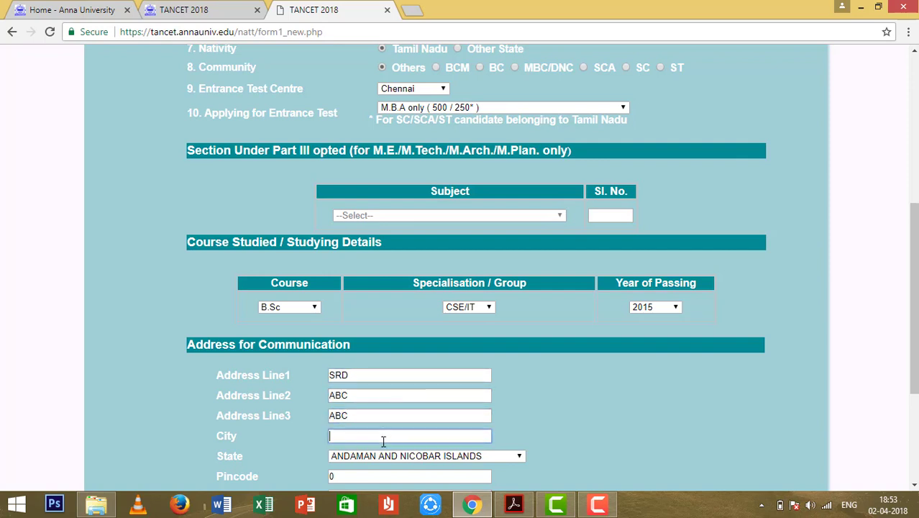
text(ABC)
click(397, 457)
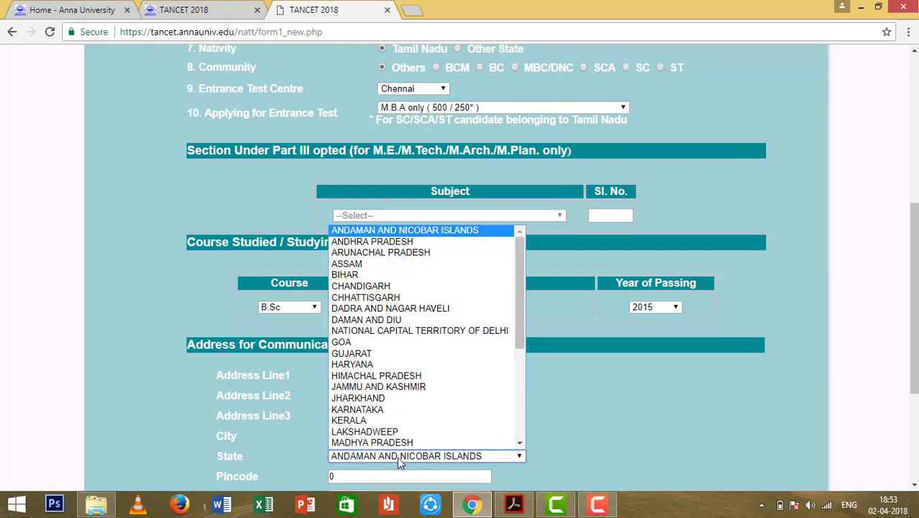
key(t)
key(Return)
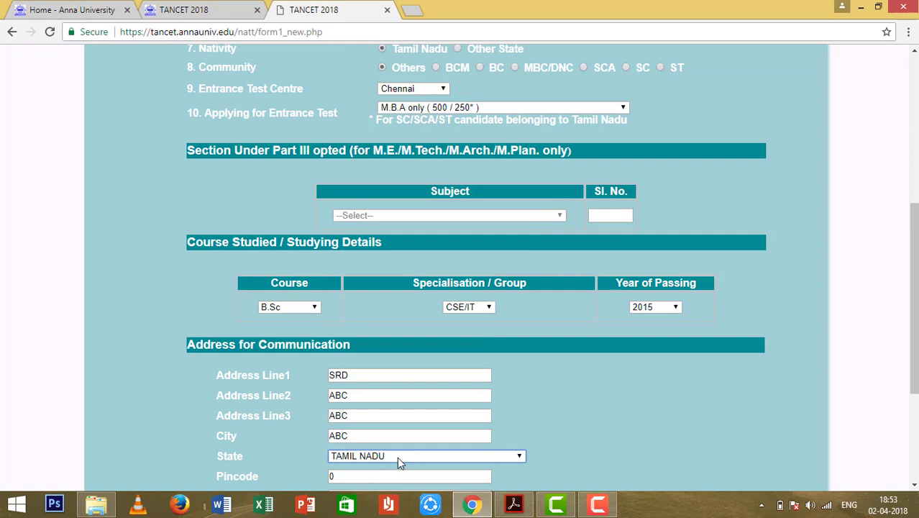
scroll(707, 458, down, 3)
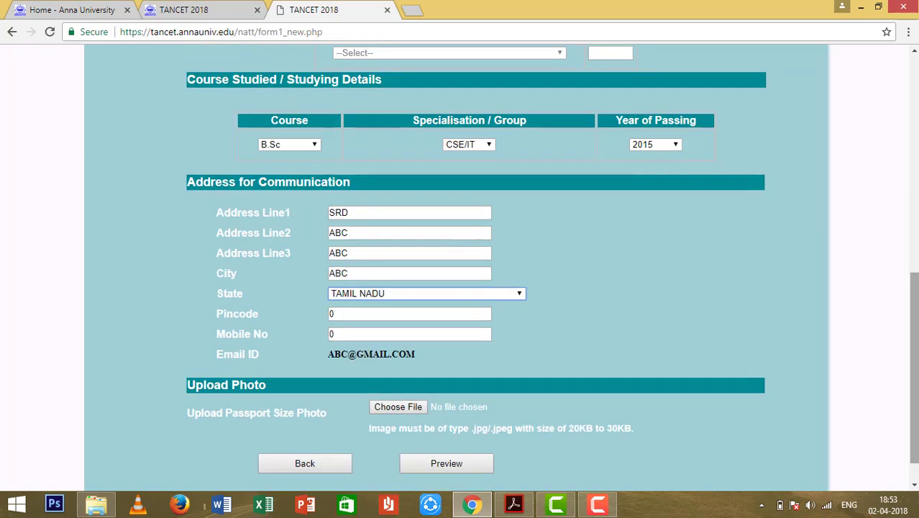
Enter 600001 as the pincode.
click(371, 313)
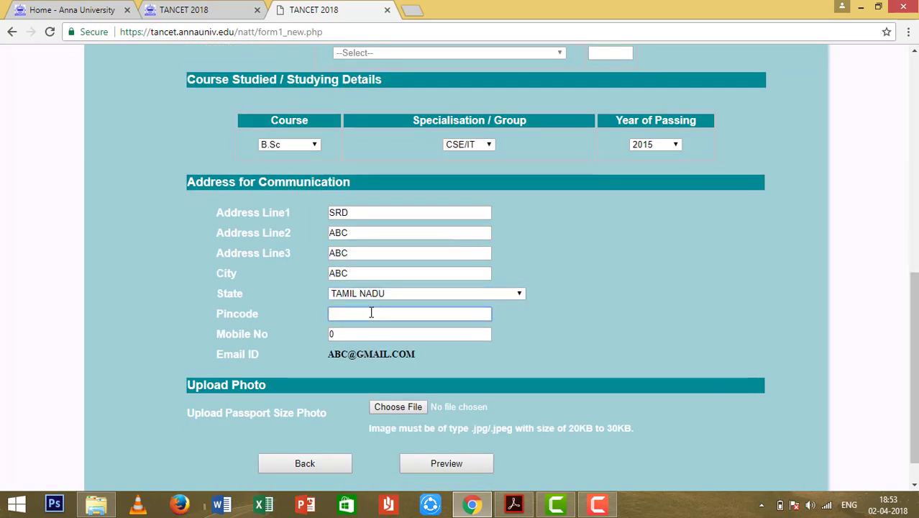
text(63)
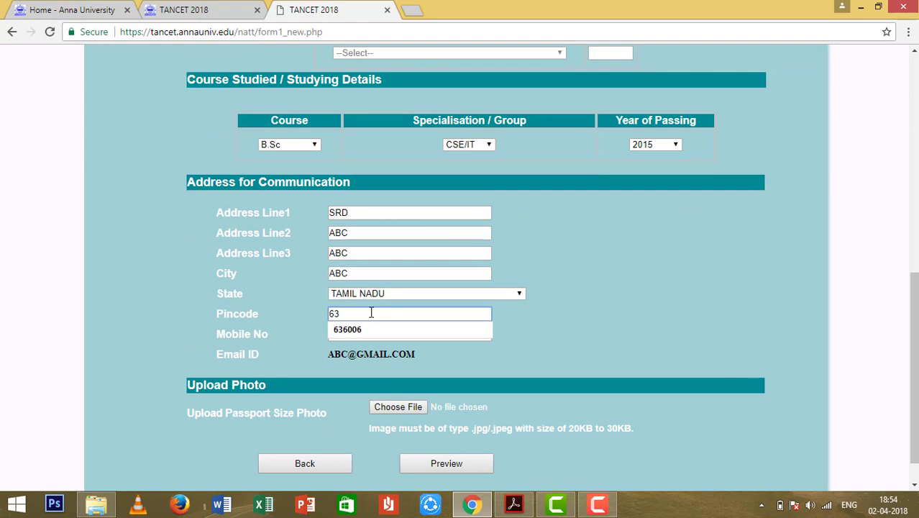
key(BackSpace)
text(000)
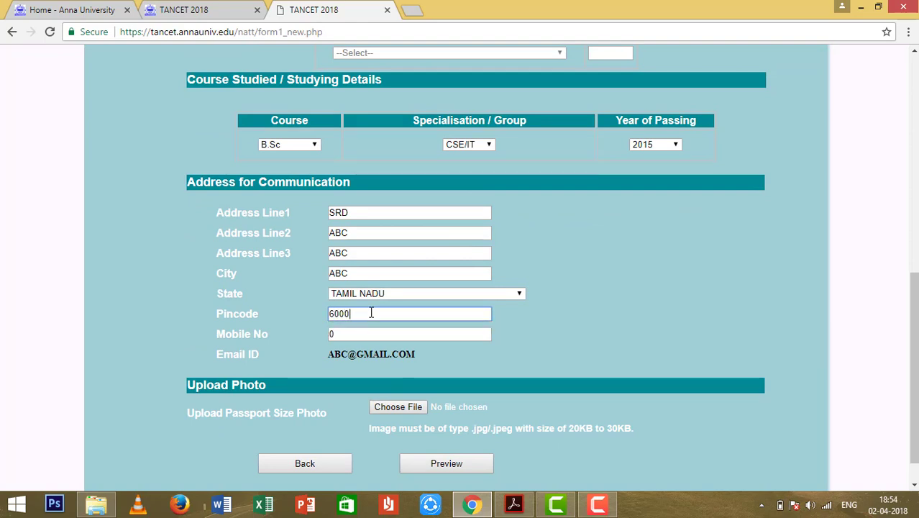
text(01)
key(Tab)
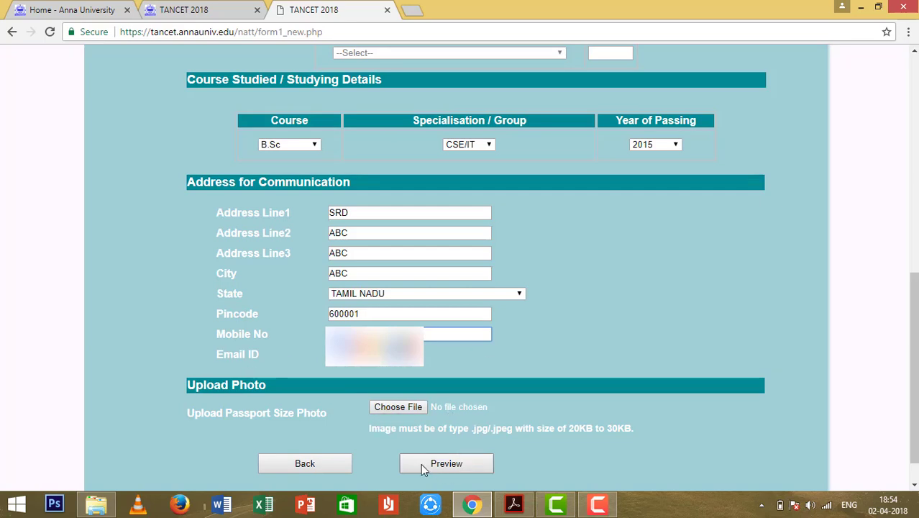
Attach download.jpg as the passport-size photo.
scroll(470, 343, down, 1)
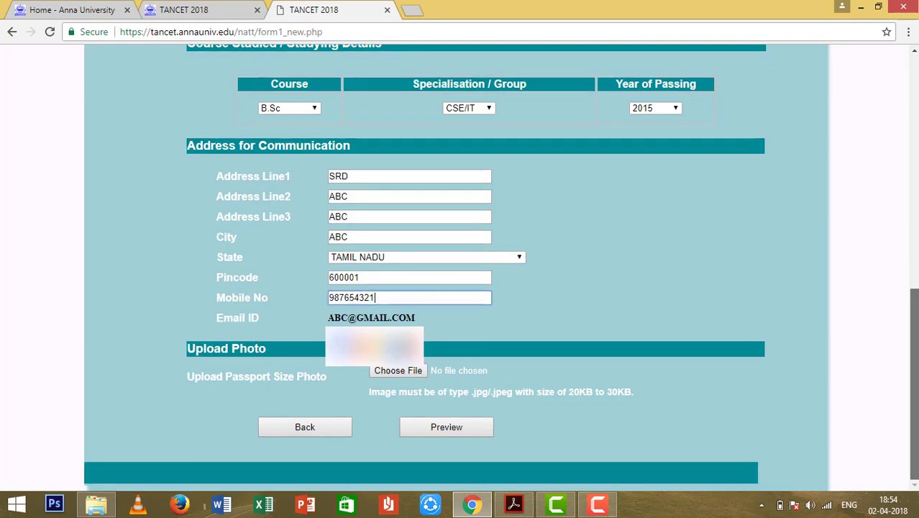
click(397, 373)
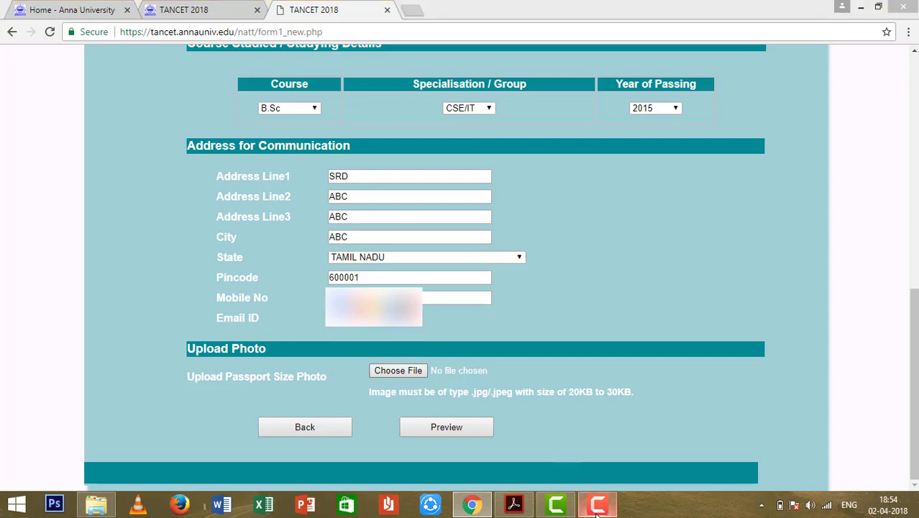
mouse_move(595, 513)
click(620, 455)
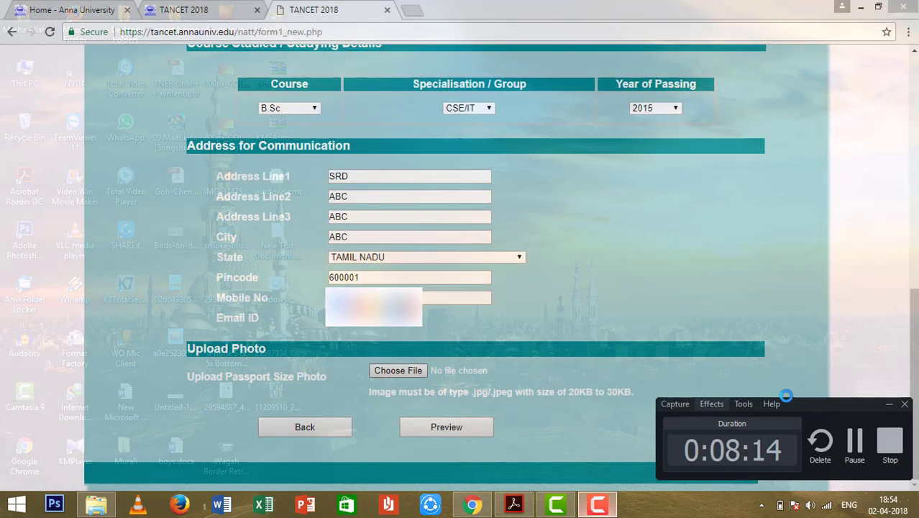
click(855, 444)
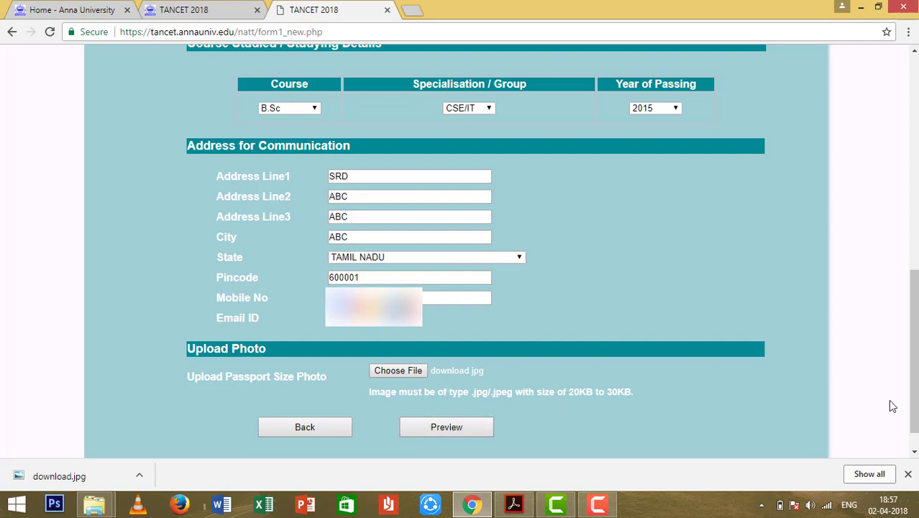
Change the SSLC year of passing from 1963 to 2011.
scroll(891, 406, up, 5)
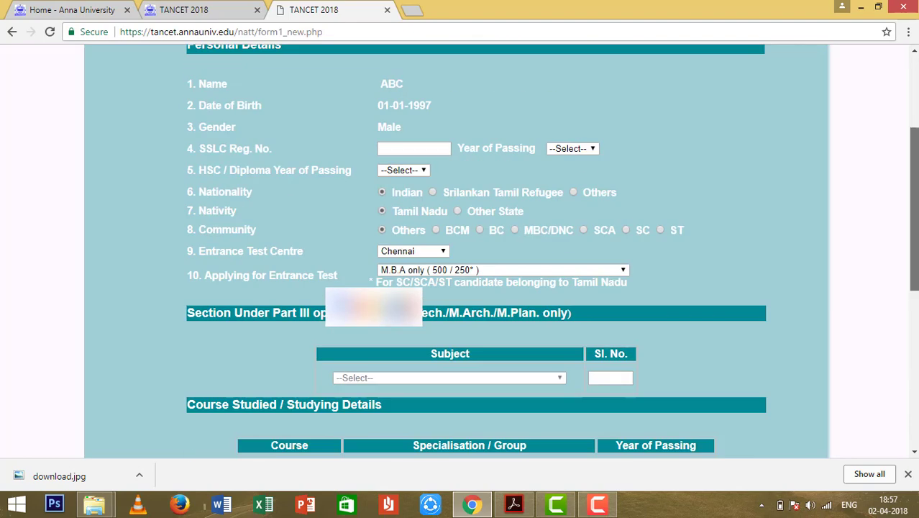
scroll(460, 251, up, 3)
scroll(460, 252, down, 4)
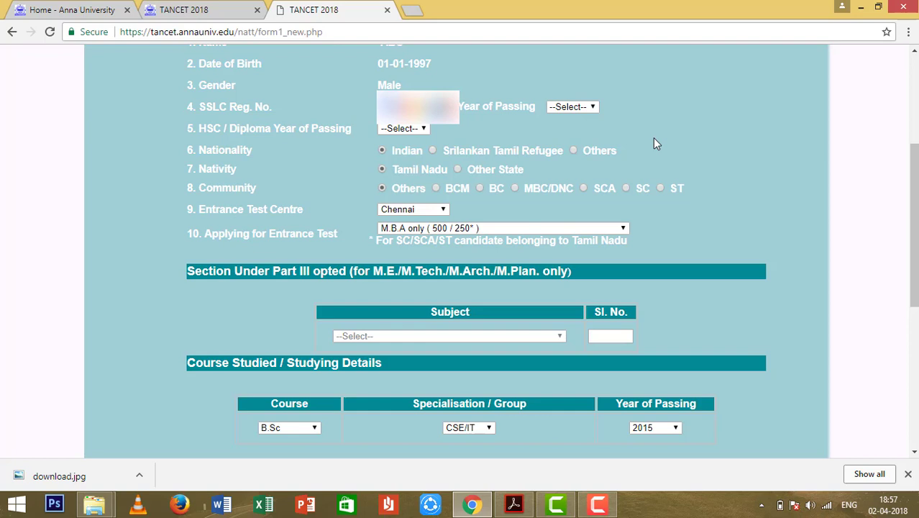
click(572, 106)
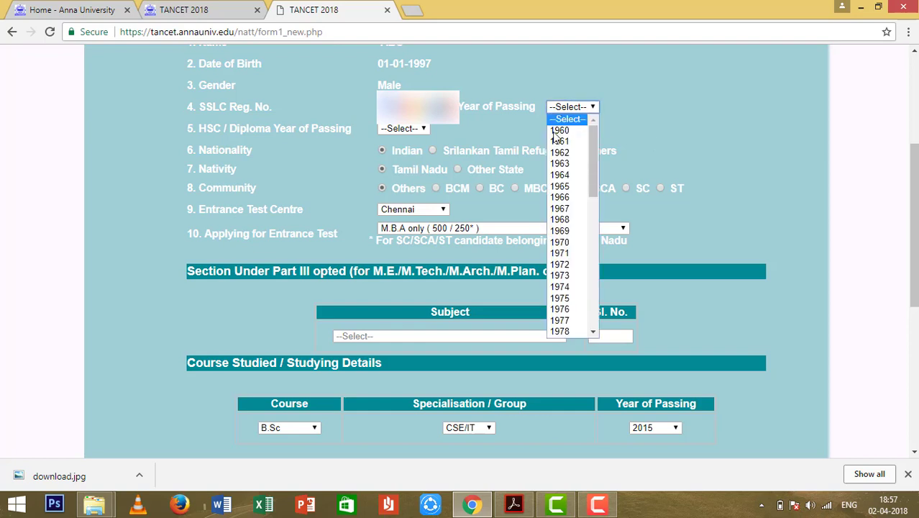
click(560, 165)
click(594, 107)
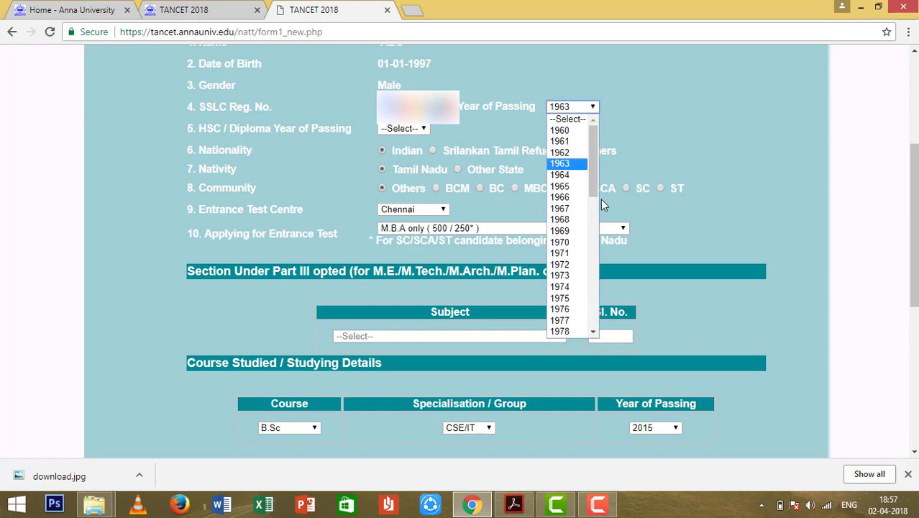
drag(594, 165, 596, 338)
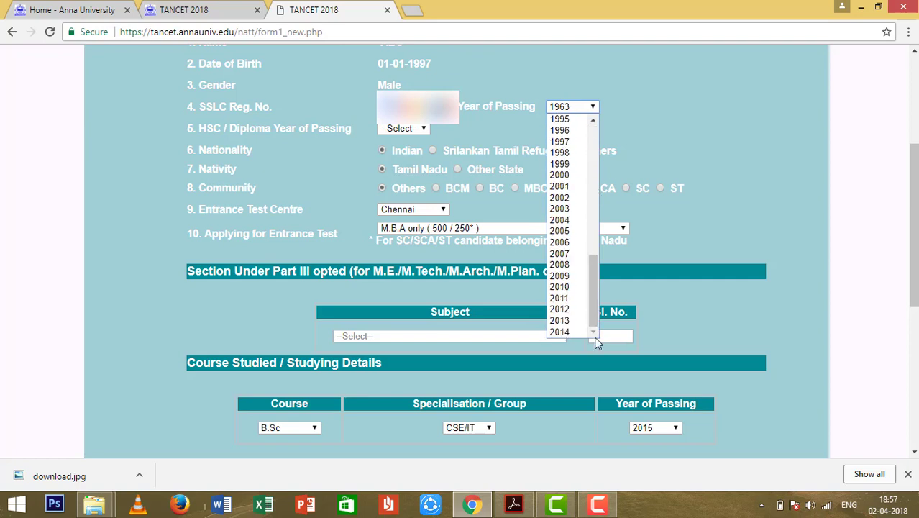
click(577, 300)
Look through the HSC year-of-passing list and leave it unchanged.
click(421, 129)
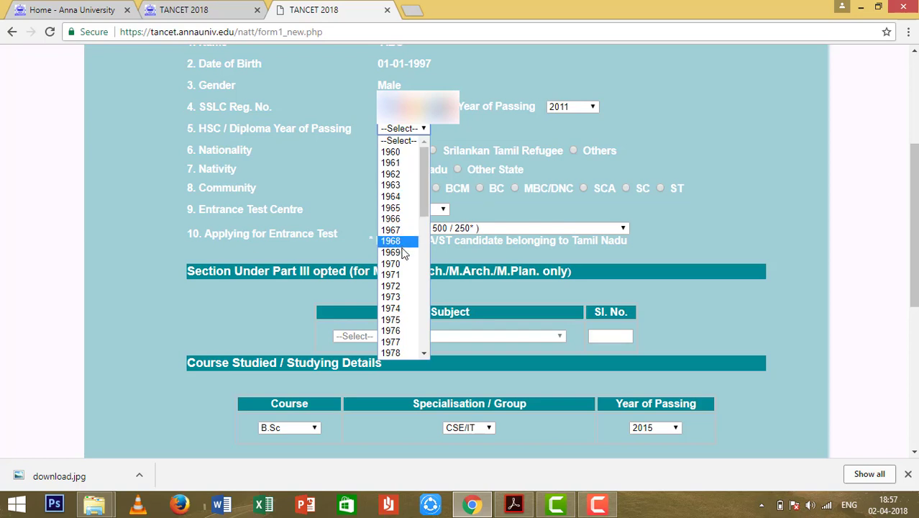
drag(425, 203, 424, 351)
click(412, 321)
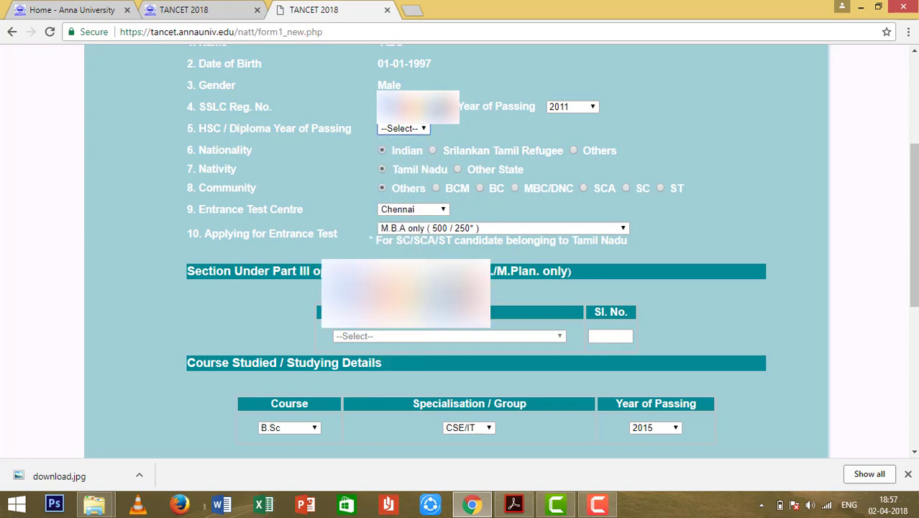
Submit the completed form with Preview and wait for the preview page to load.
scroll(460, 251, down, 4)
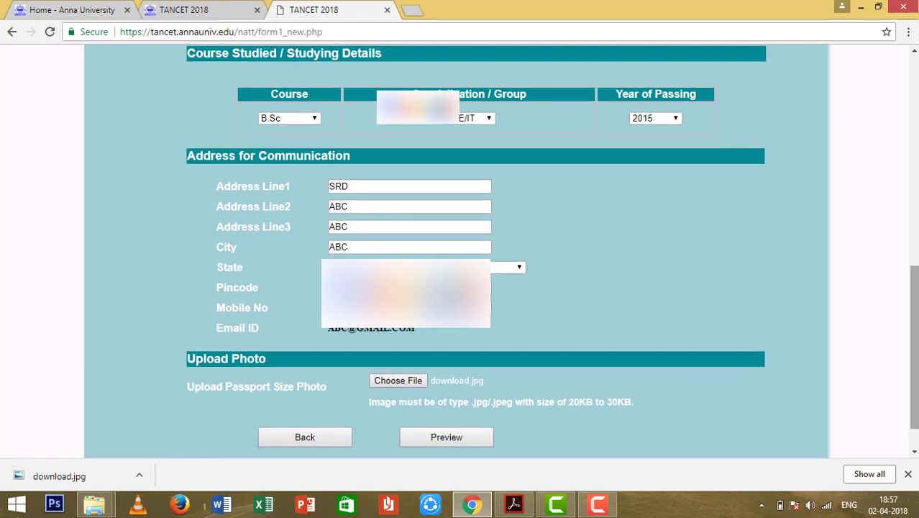
scroll(539, 391, down, 1)
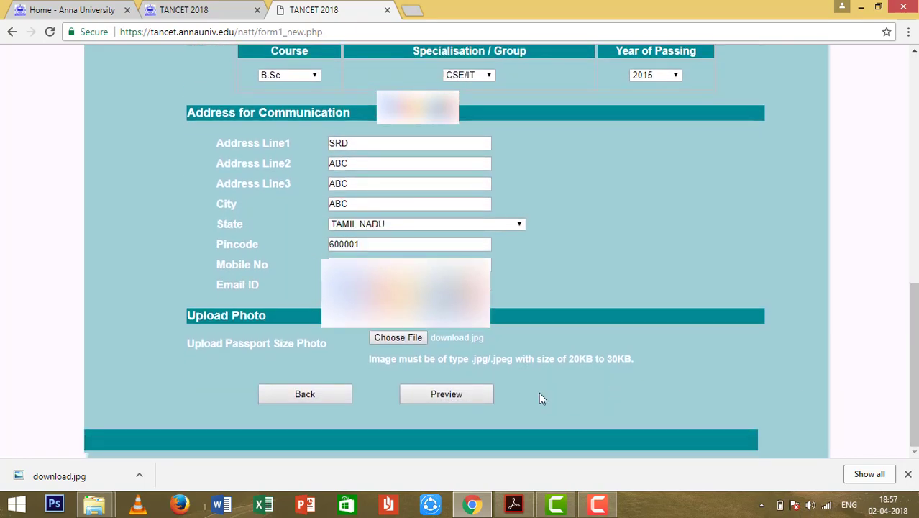
click(483, 393)
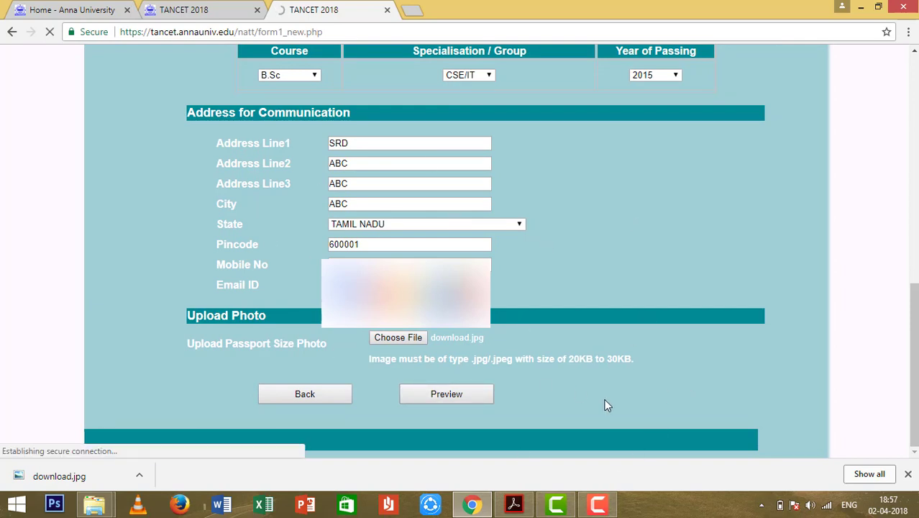
click(608, 506)
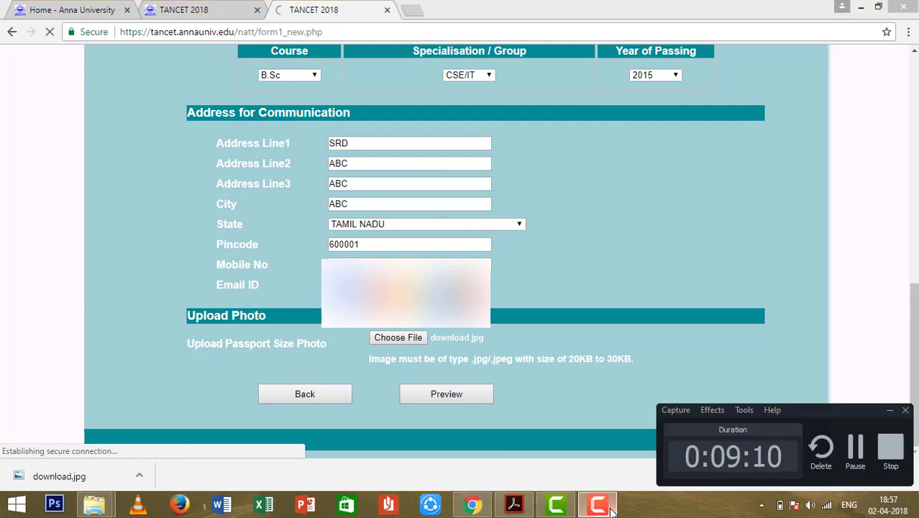
click(855, 448)
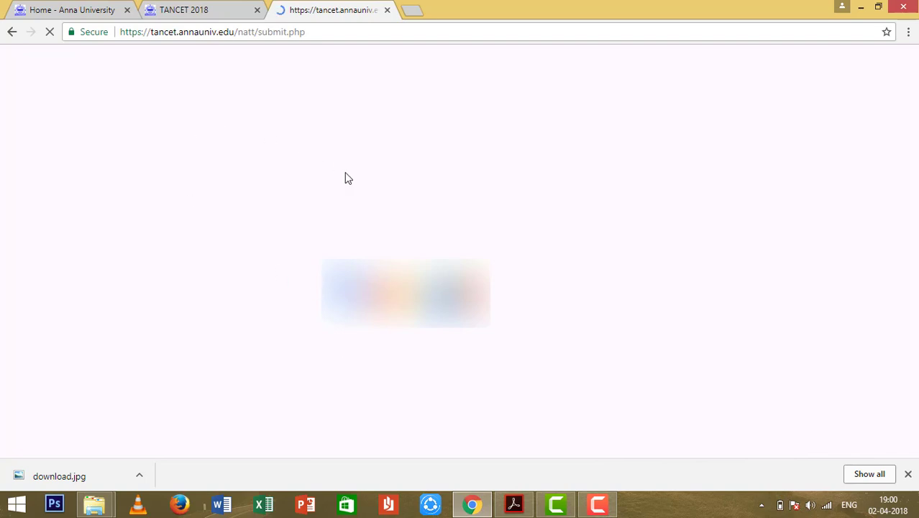
click(600, 503)
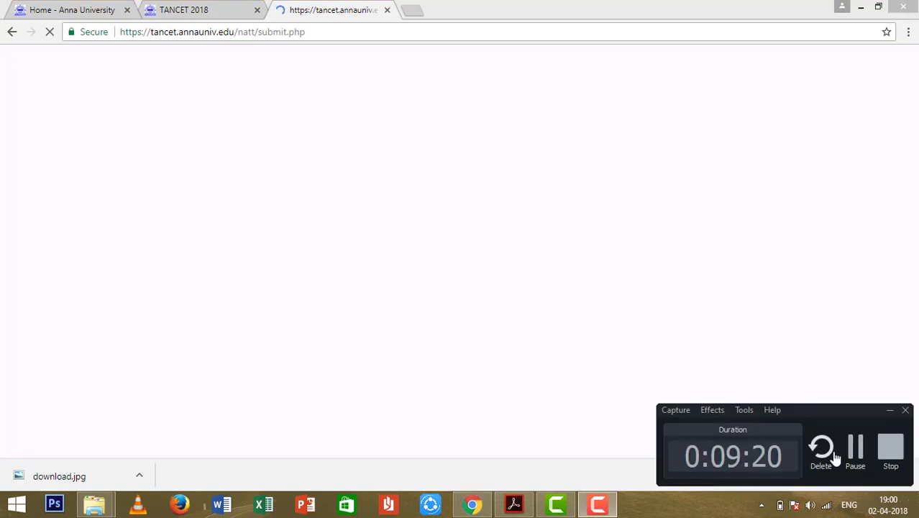
click(852, 448)
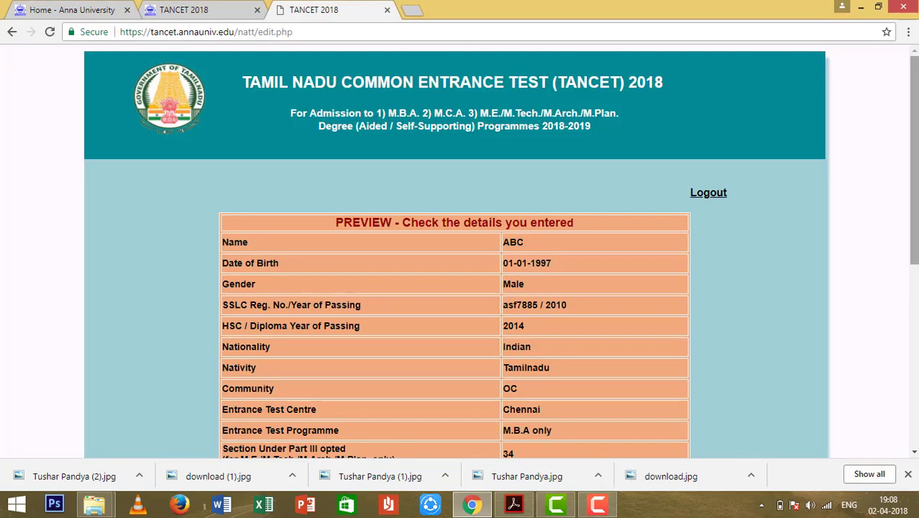
Review the preview table and confirm with Proceed to Payment to generate the application number.
scroll(915, 311, down, 2)
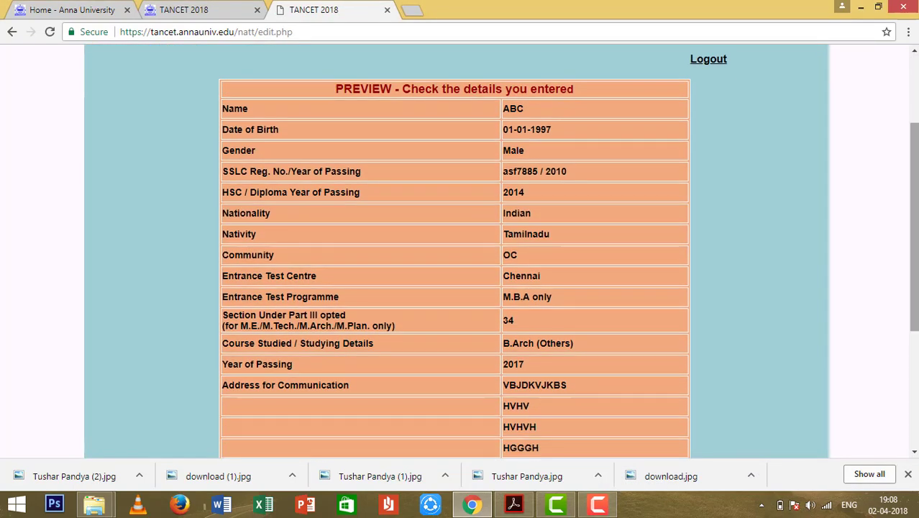
scroll(913, 288, down, 3)
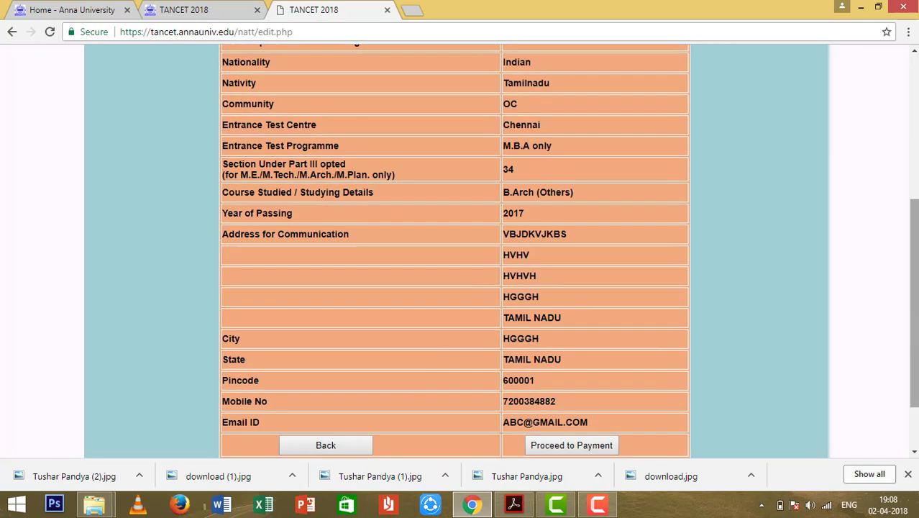
scroll(913, 323, up, 5)
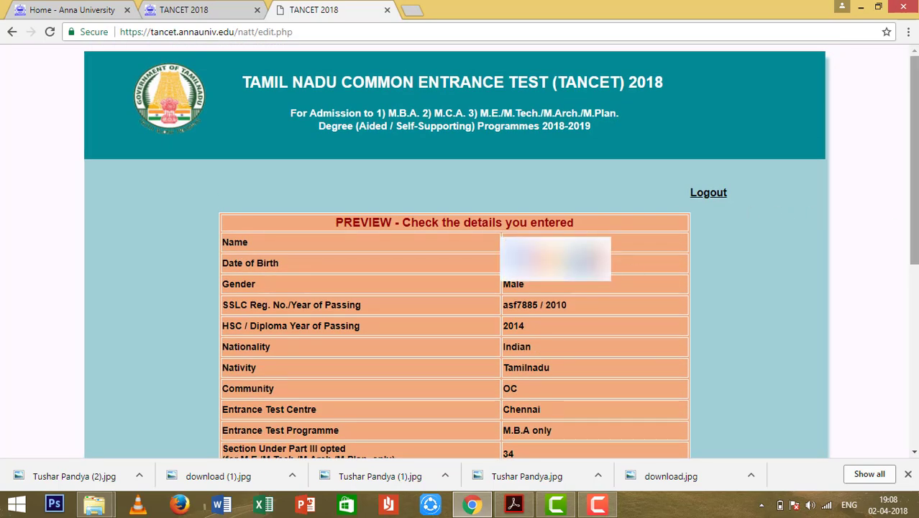
scroll(454, 288, down, 5)
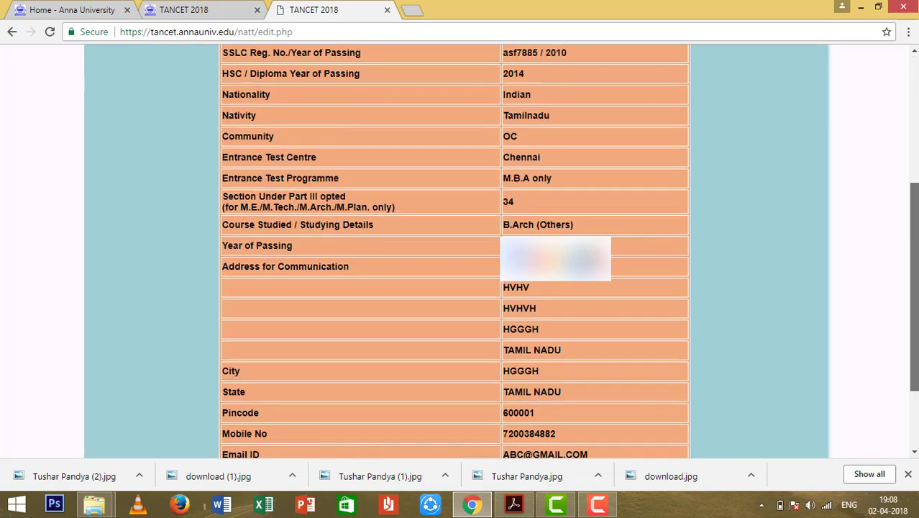
scroll(583, 286, down, 1)
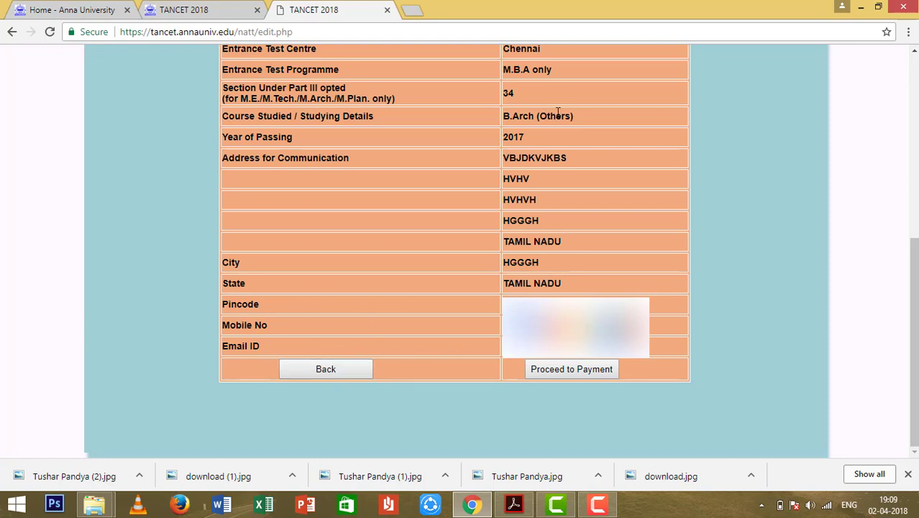
click(588, 370)
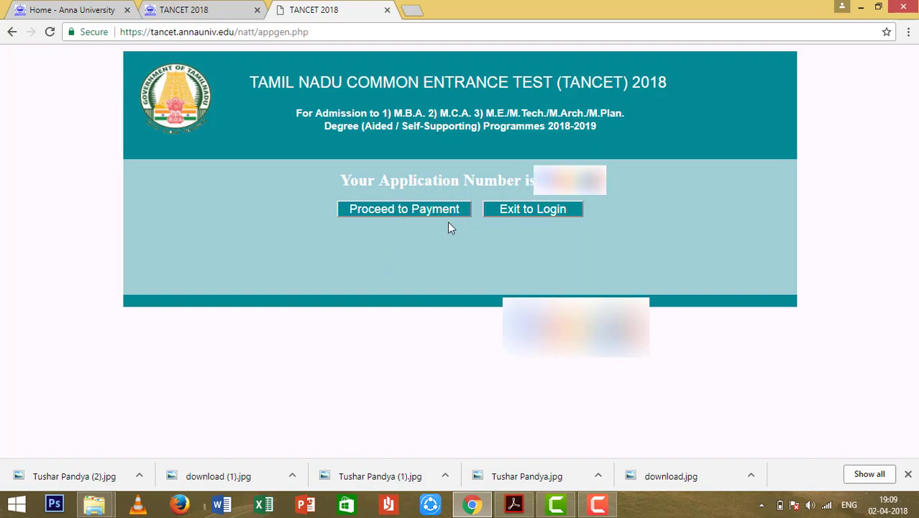
Proceed to payment and review the PayU page's Rs. 506.09 total and card payment options.
click(421, 211)
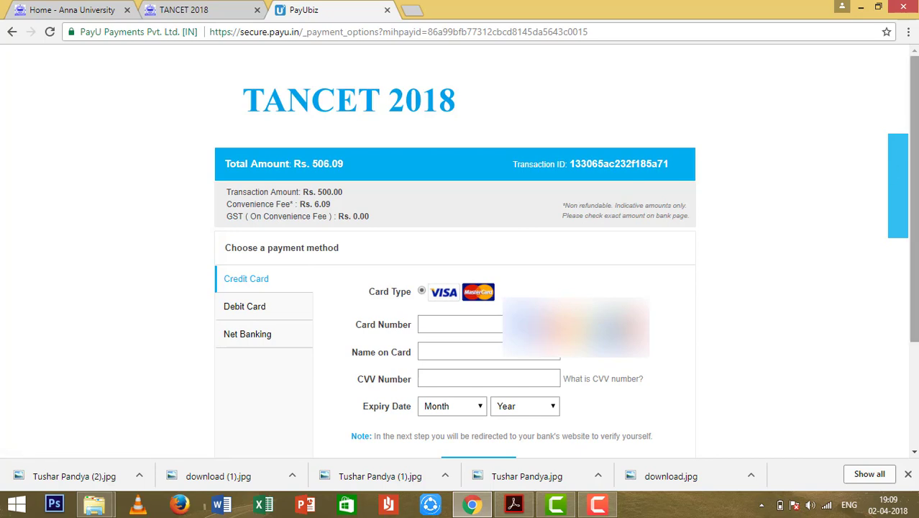
scroll(902, 271, down, 3)
scroll(521, 252, up, 1)
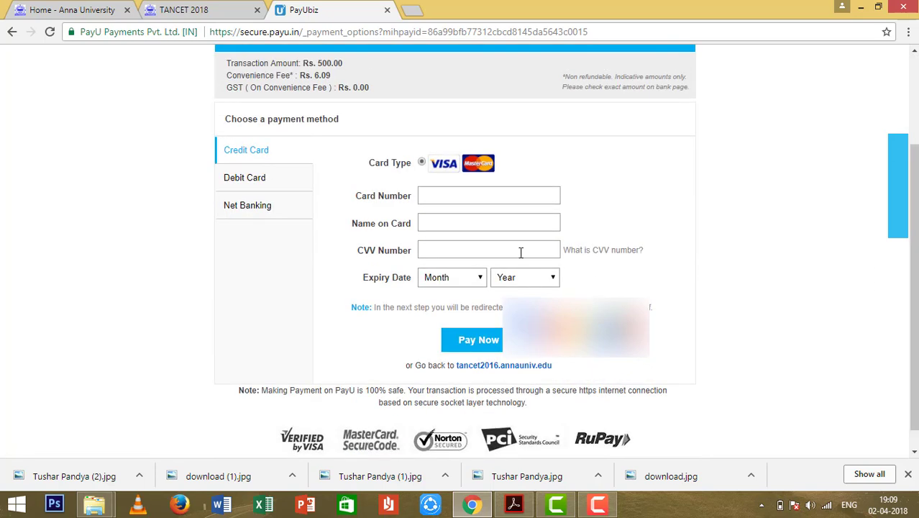